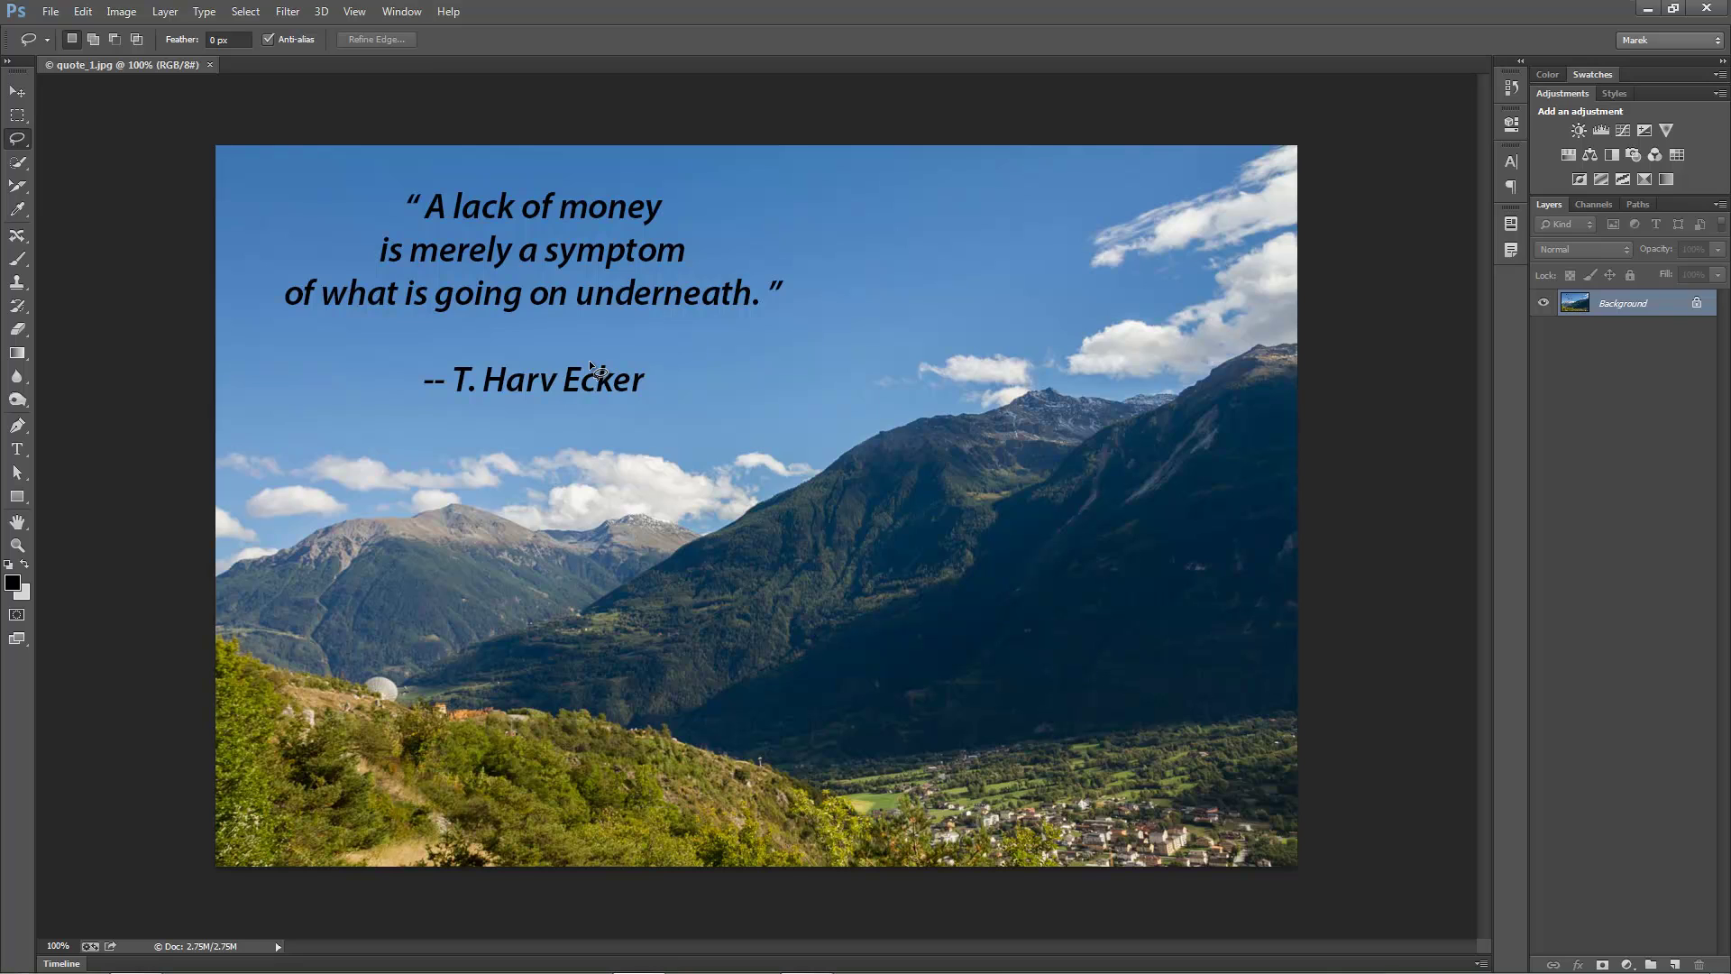
- Select the Move tool and check the Image Size dialog, closing it unchanged
{"action": "left_click", "coordinate": [18, 93]}
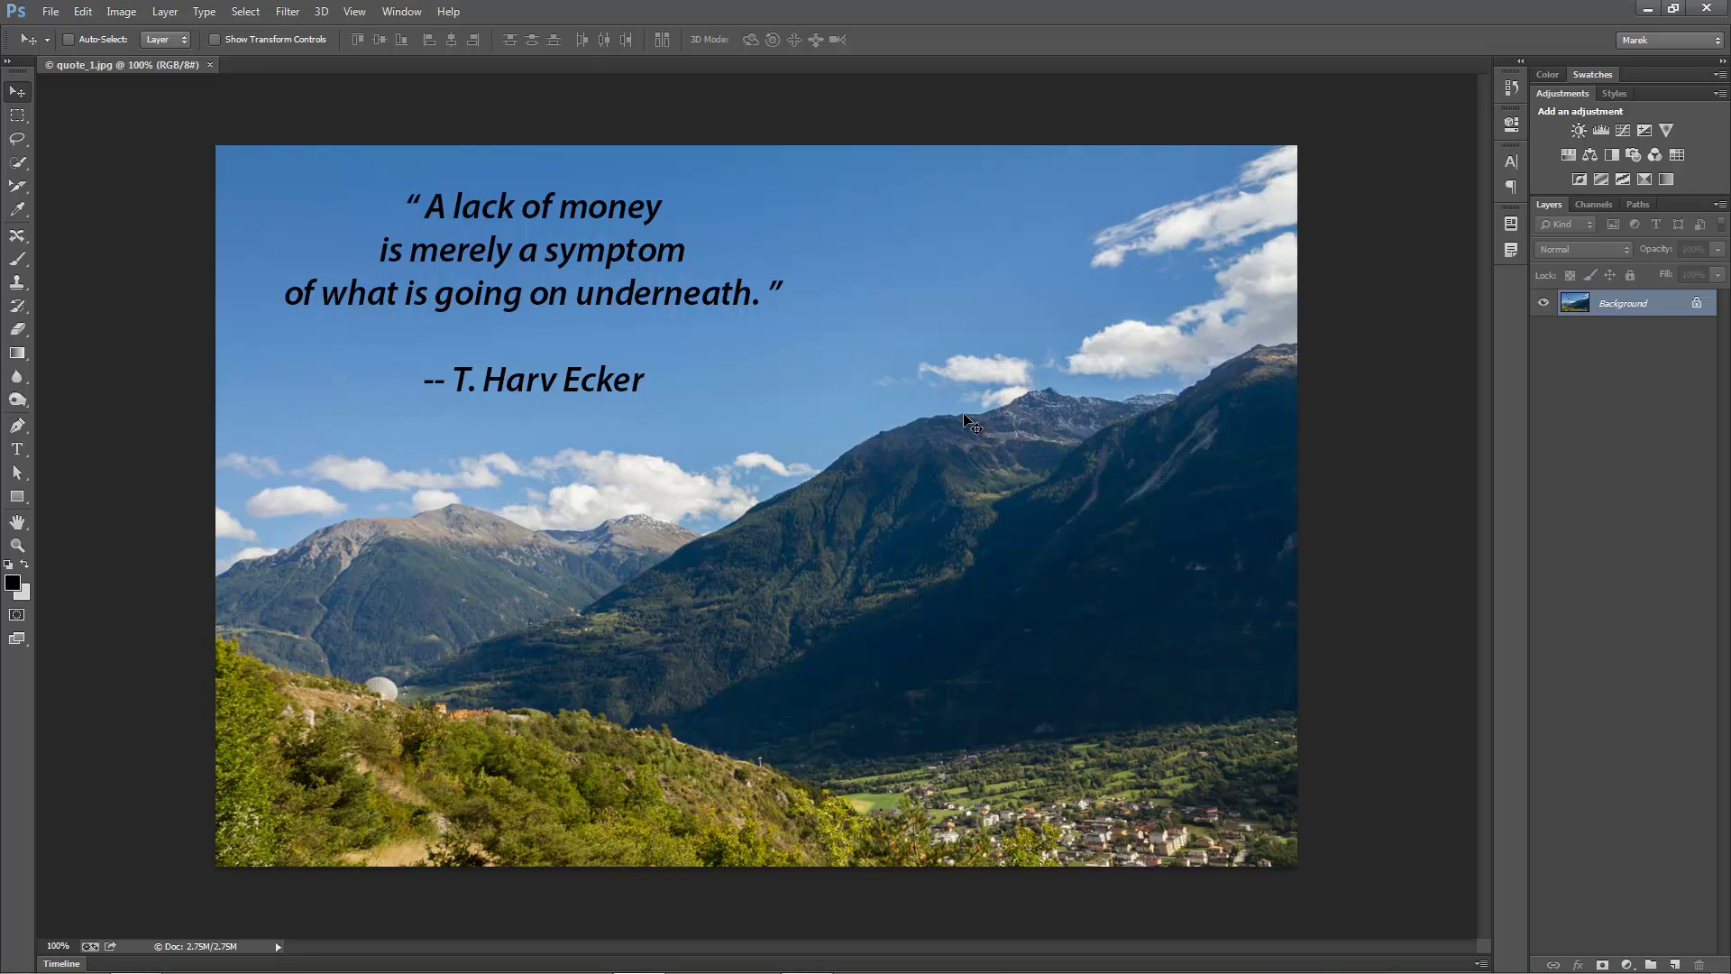
{"action": "left_click", "coordinate": [126, 13]}
{"action": "left_click", "coordinate": [165, 138]}
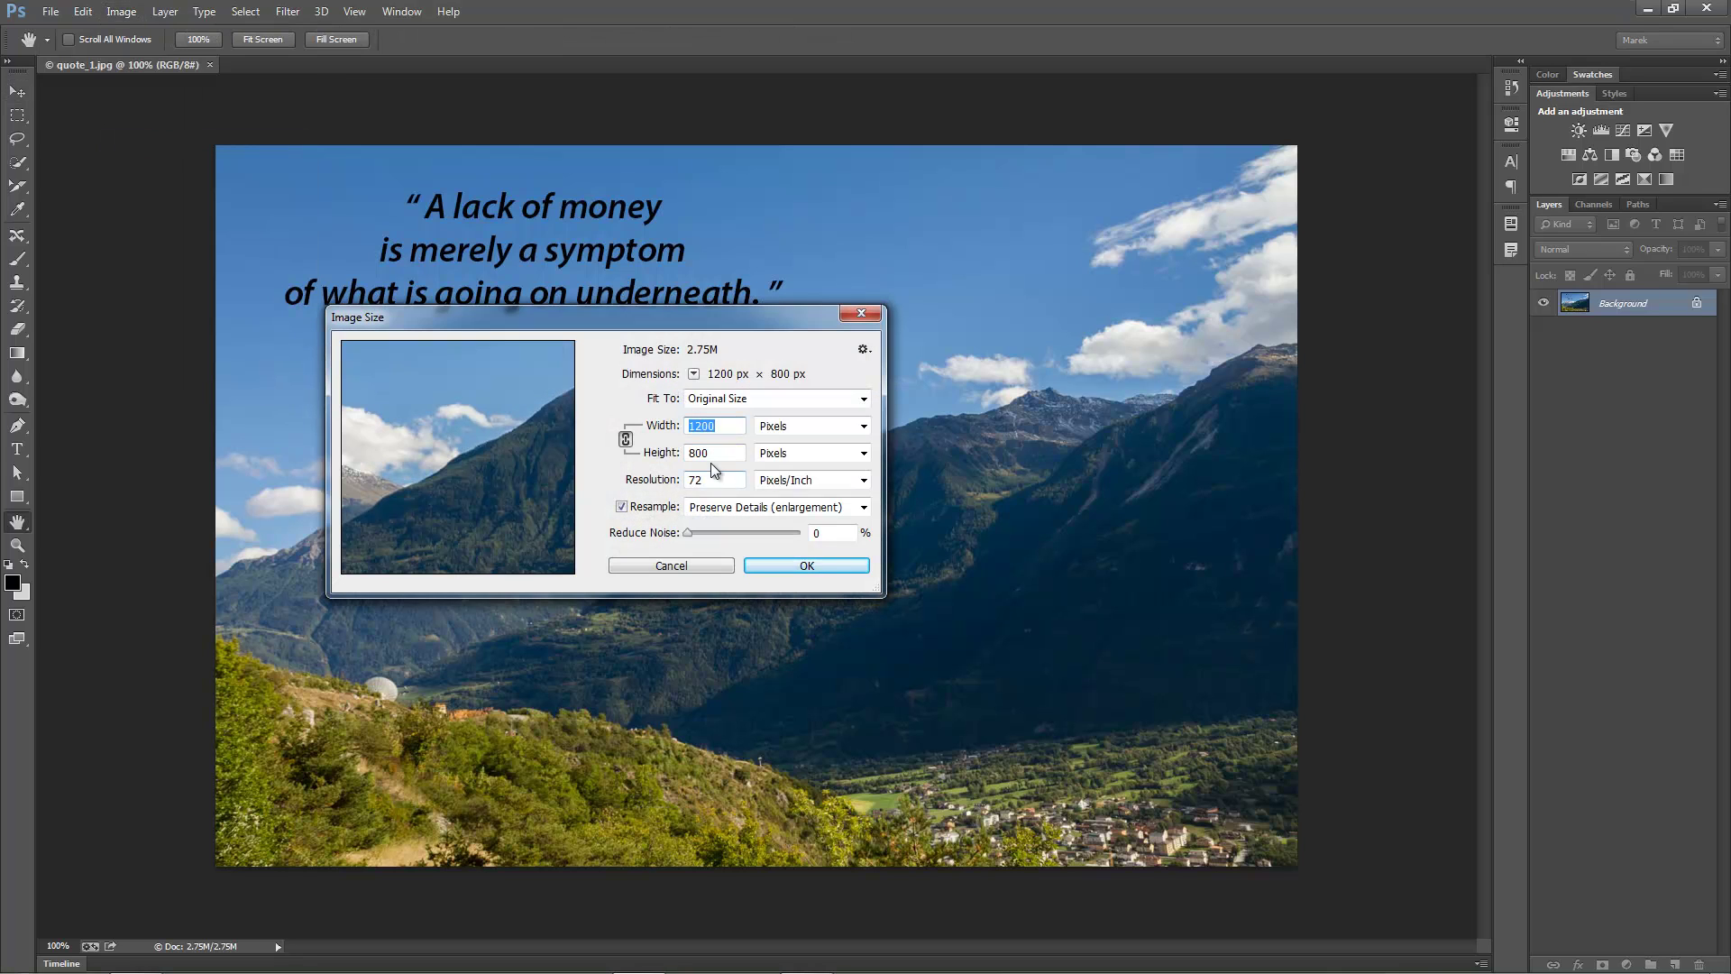
{"action": "left_click", "coordinate": [665, 566]}
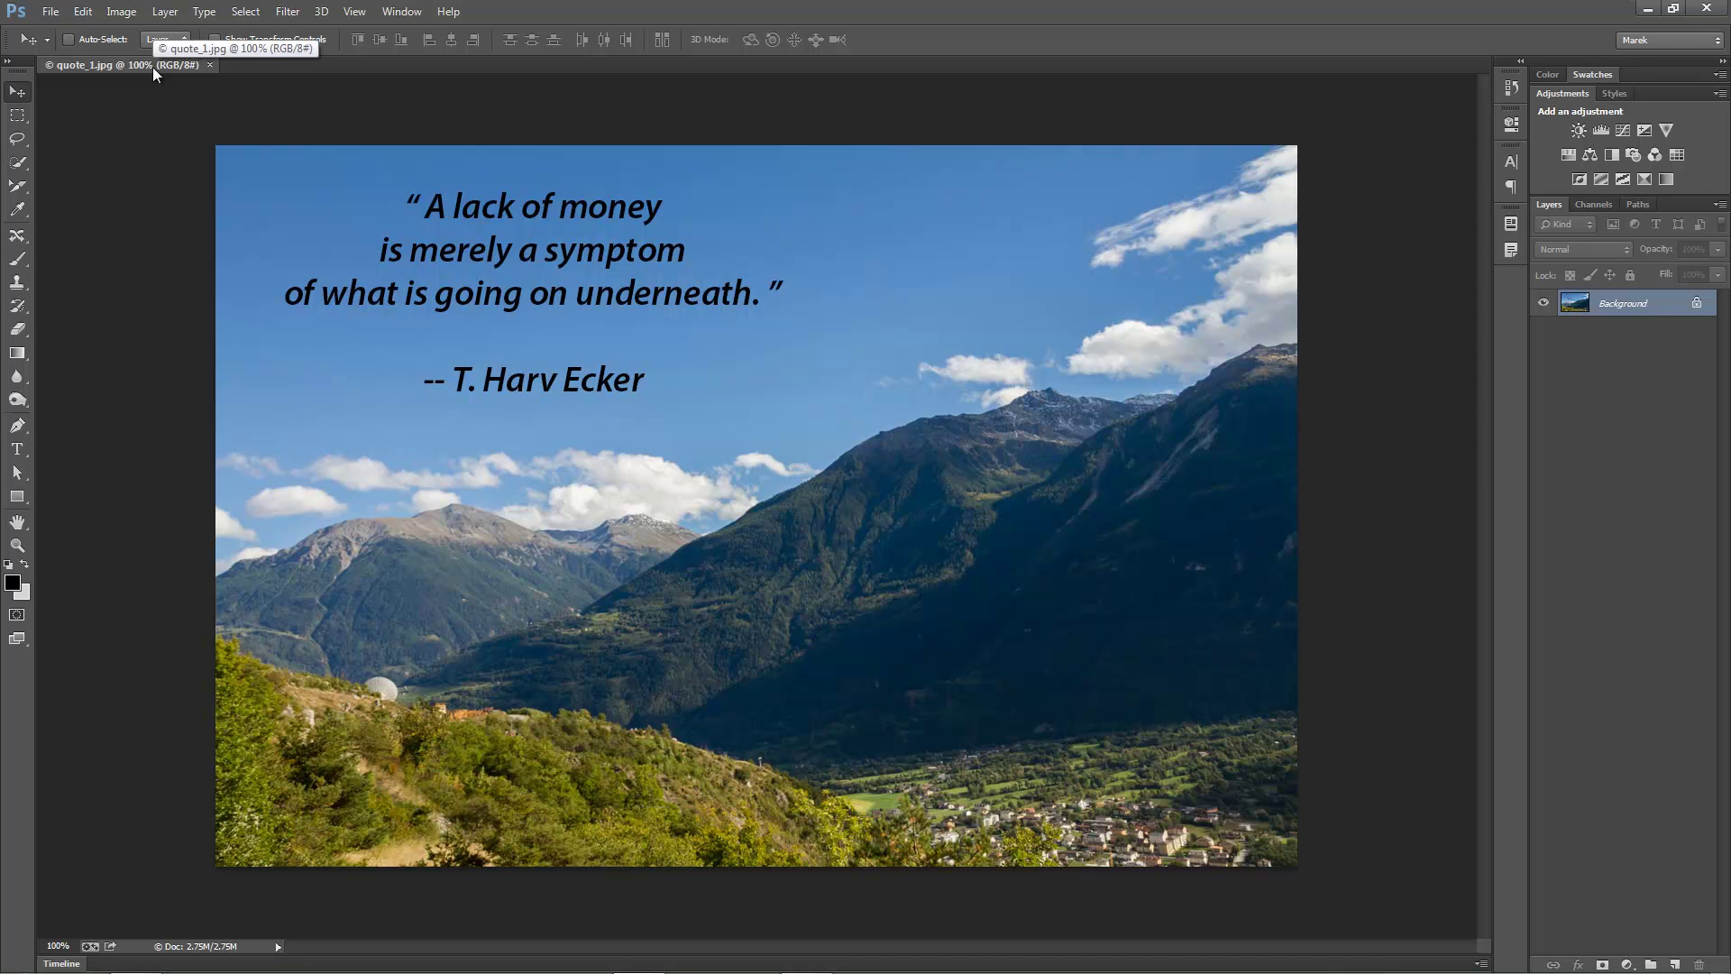
- Duplicate quote_1.jpg as a new document, renaming the copy to 'quote_1 CC'
{"action": "left_click", "coordinate": [122, 12]}
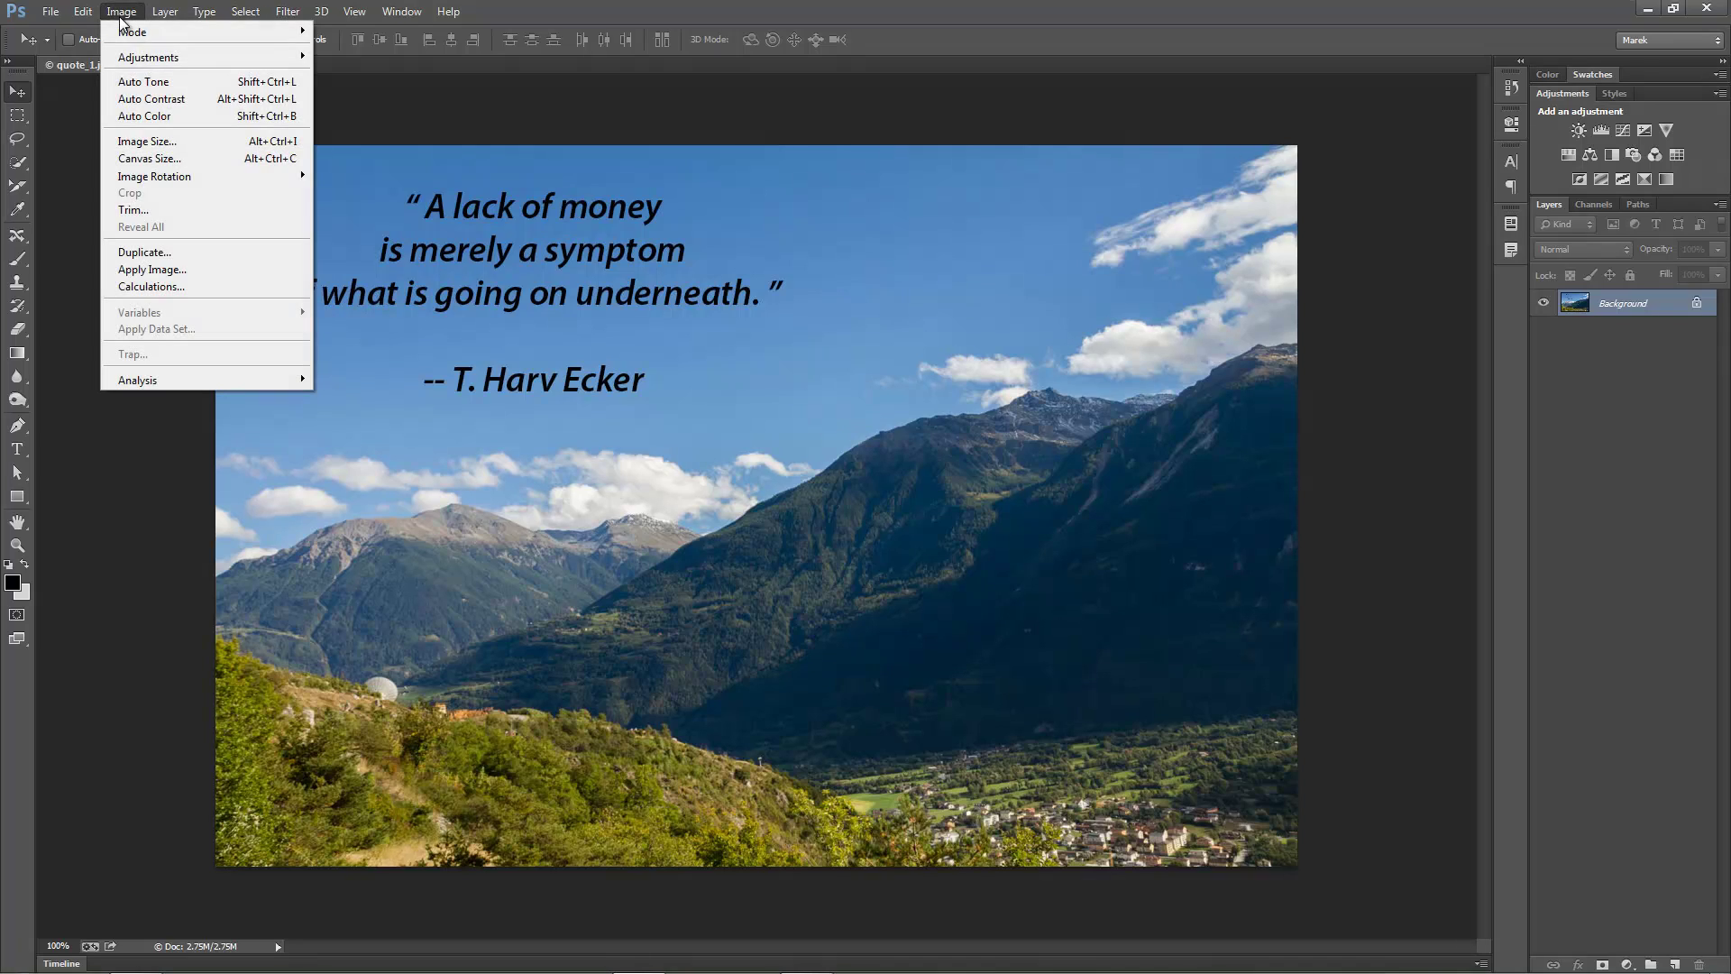
{"action": "left_click", "coordinate": [182, 251]}
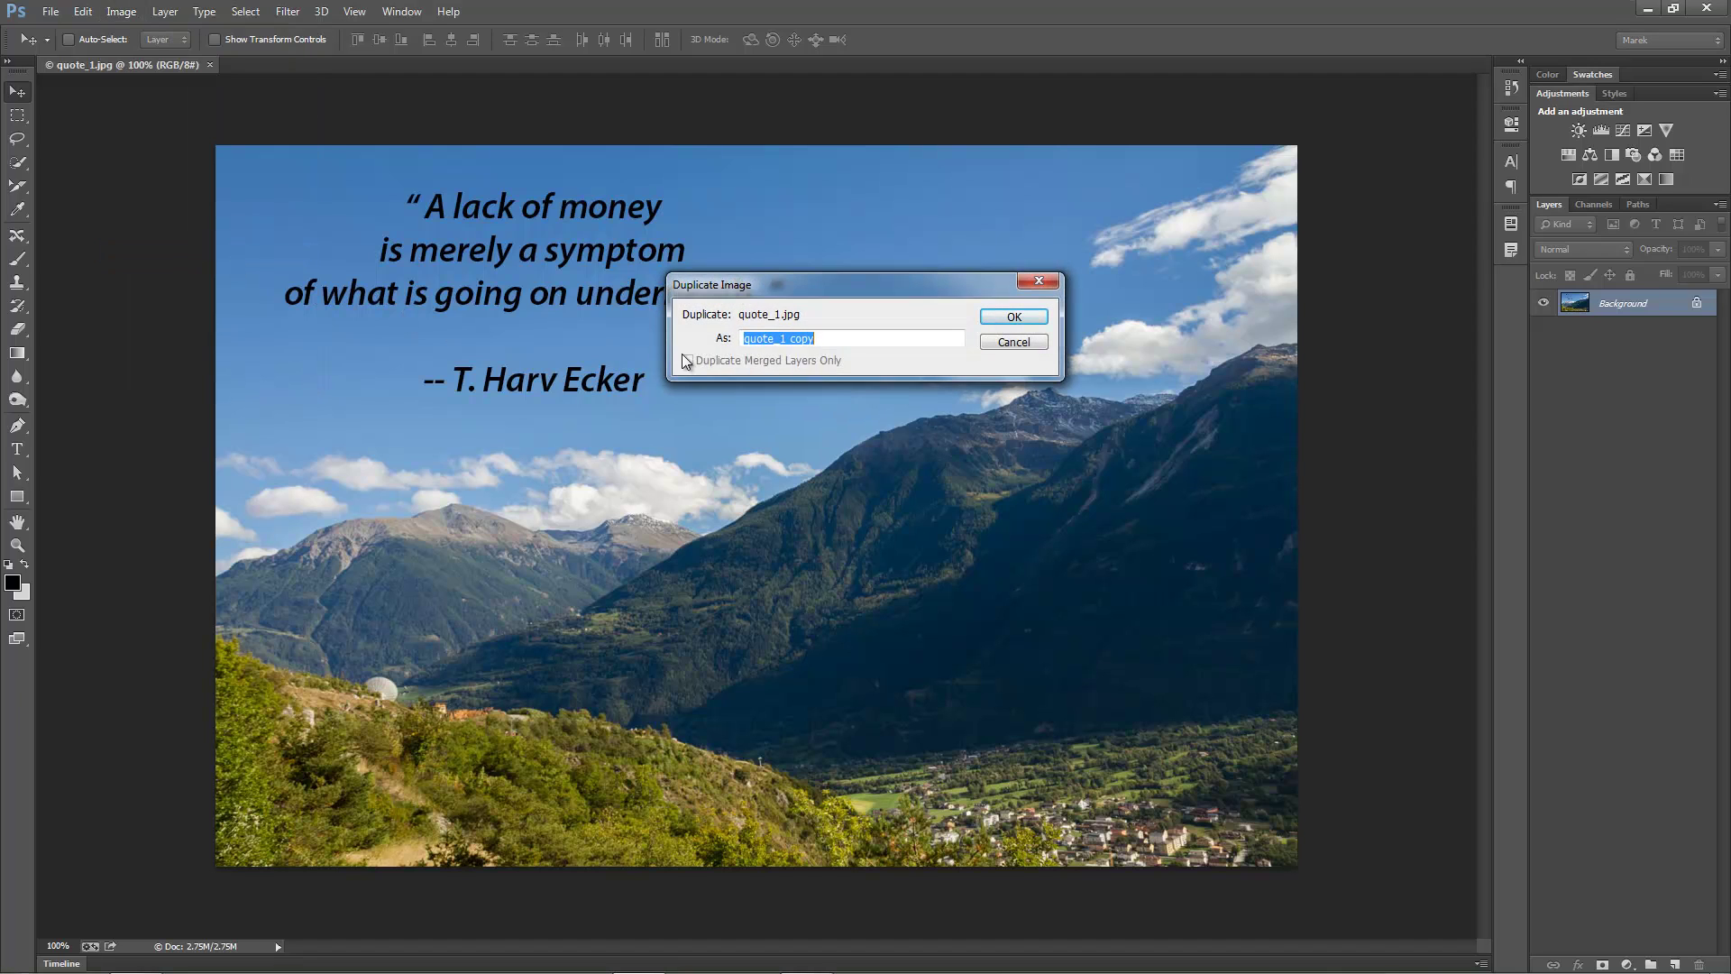
{"action": "left_click", "coordinate": [857, 343]}
{"action": "key", "text": "BackSpace"}
{"action": "key", "text": "BackSpace"}
{"action": "key", "text": "BackSpace"}
{"action": "key", "text": "BackSpace"}
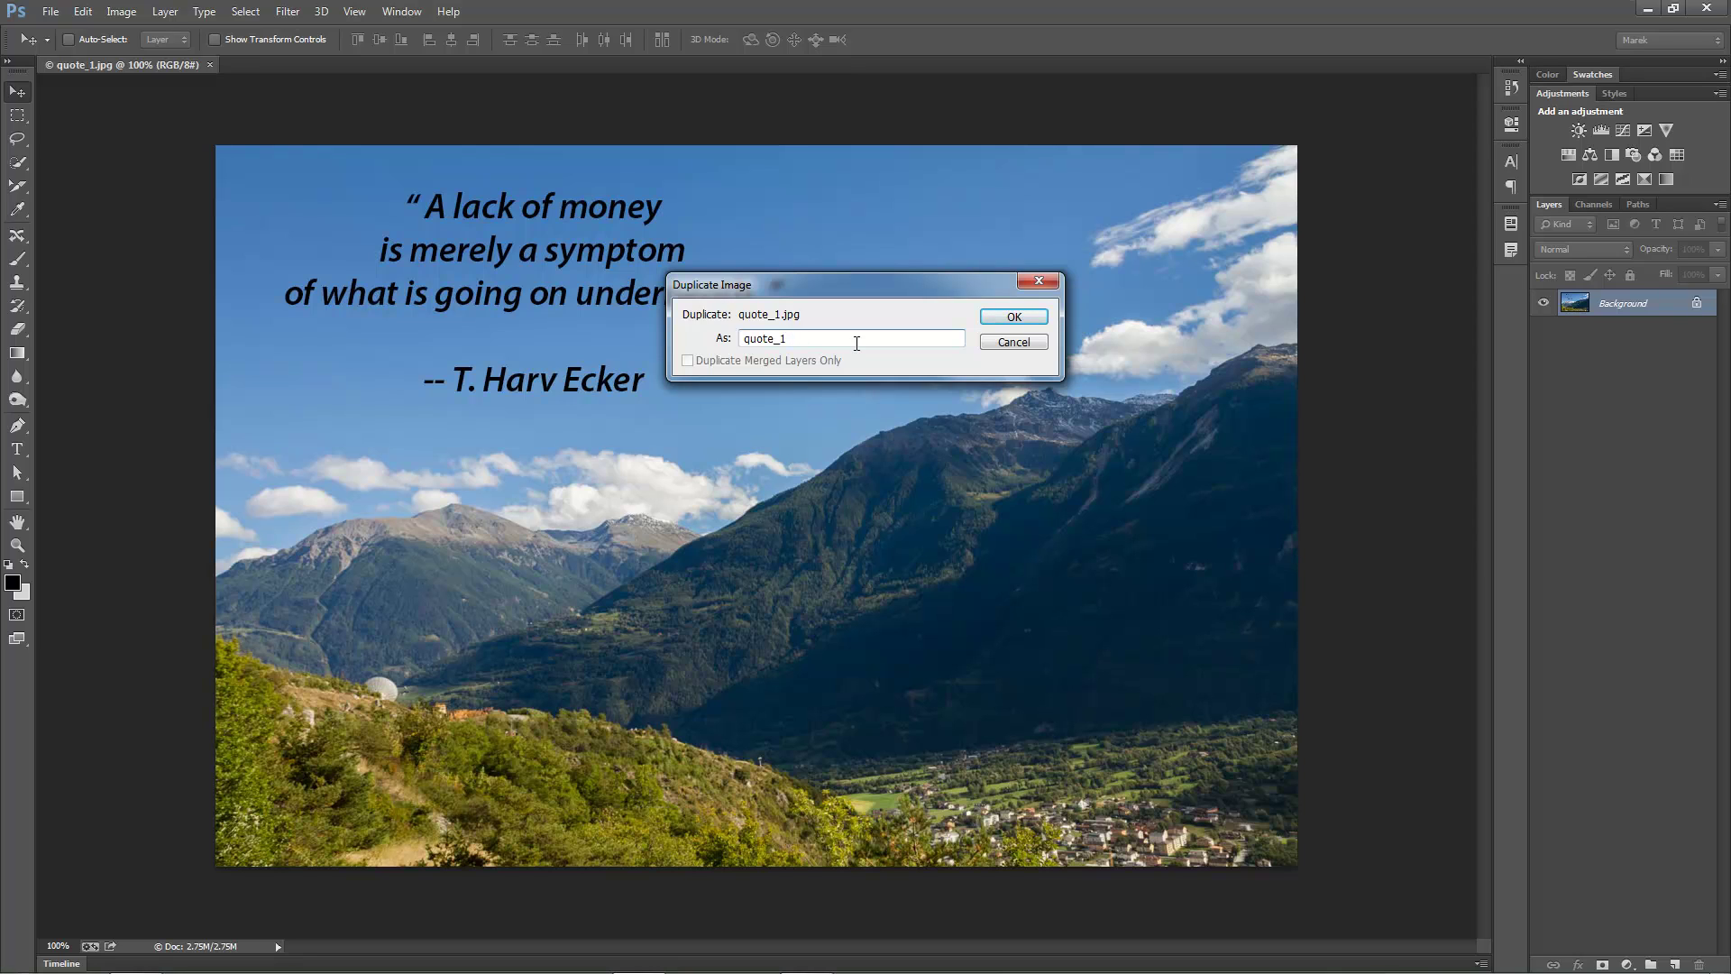
{"action": "type", "text": "CC"}
{"action": "left_click", "coordinate": [1011, 319]}
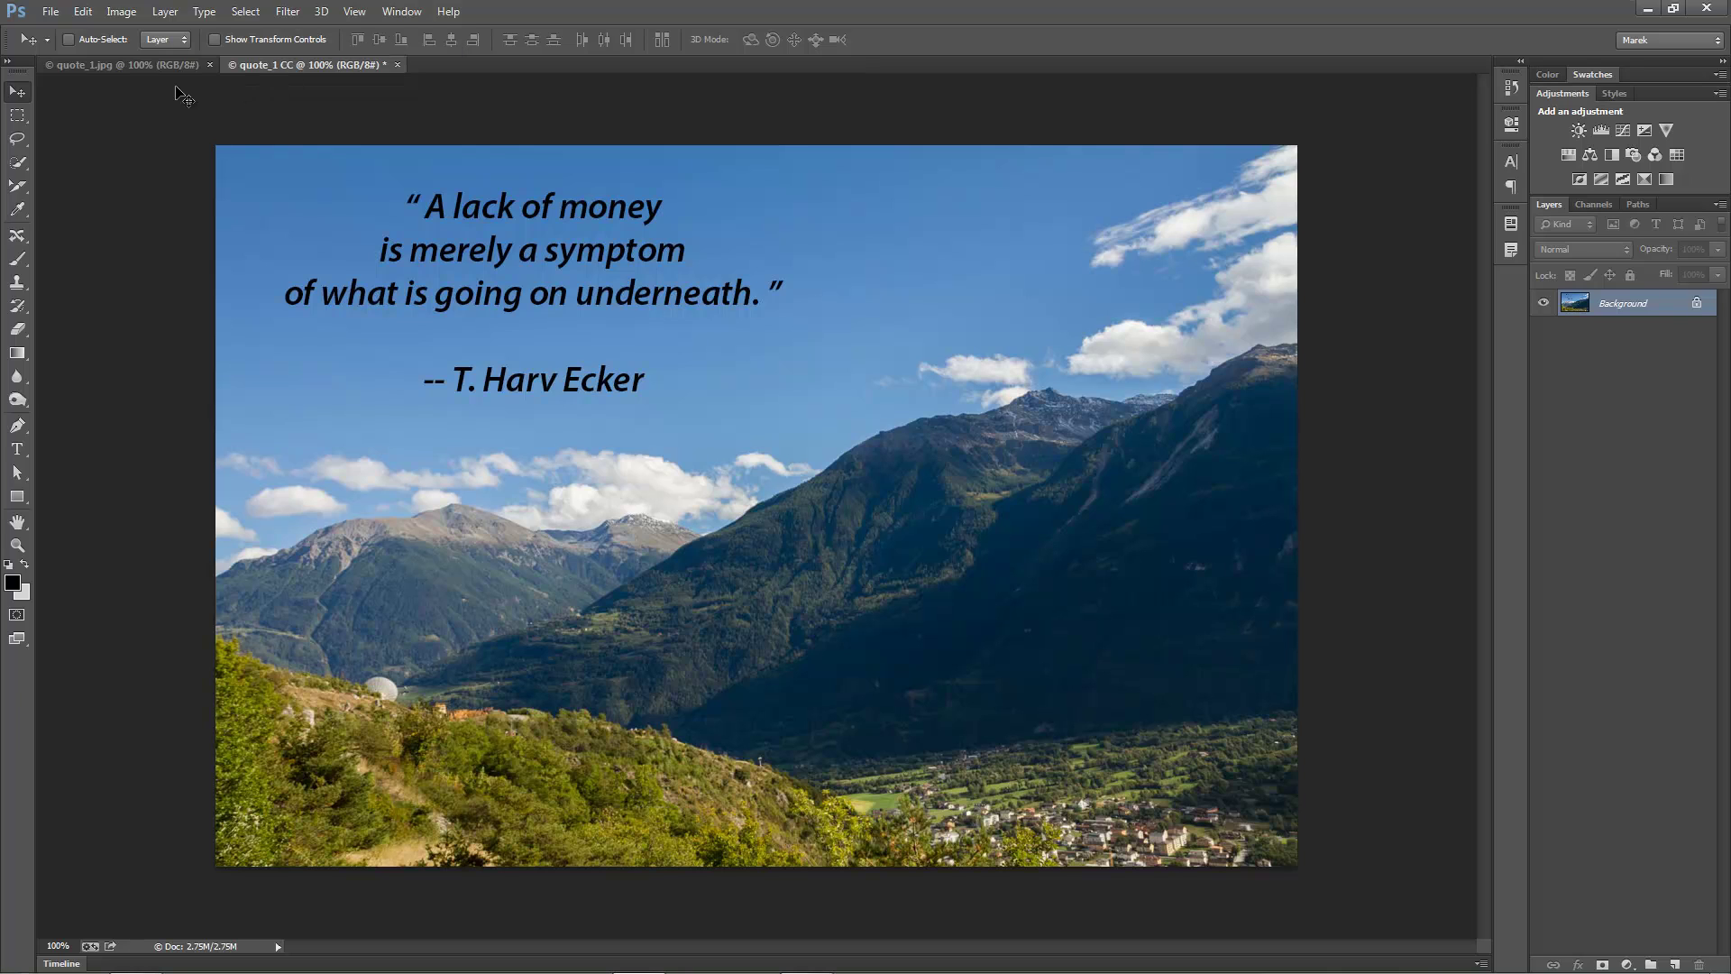
- On quote_1.jpg, enter Image Size resolution 300 ppi and width 4800 px (height 3200)
{"action": "left_click", "coordinate": [143, 66]}
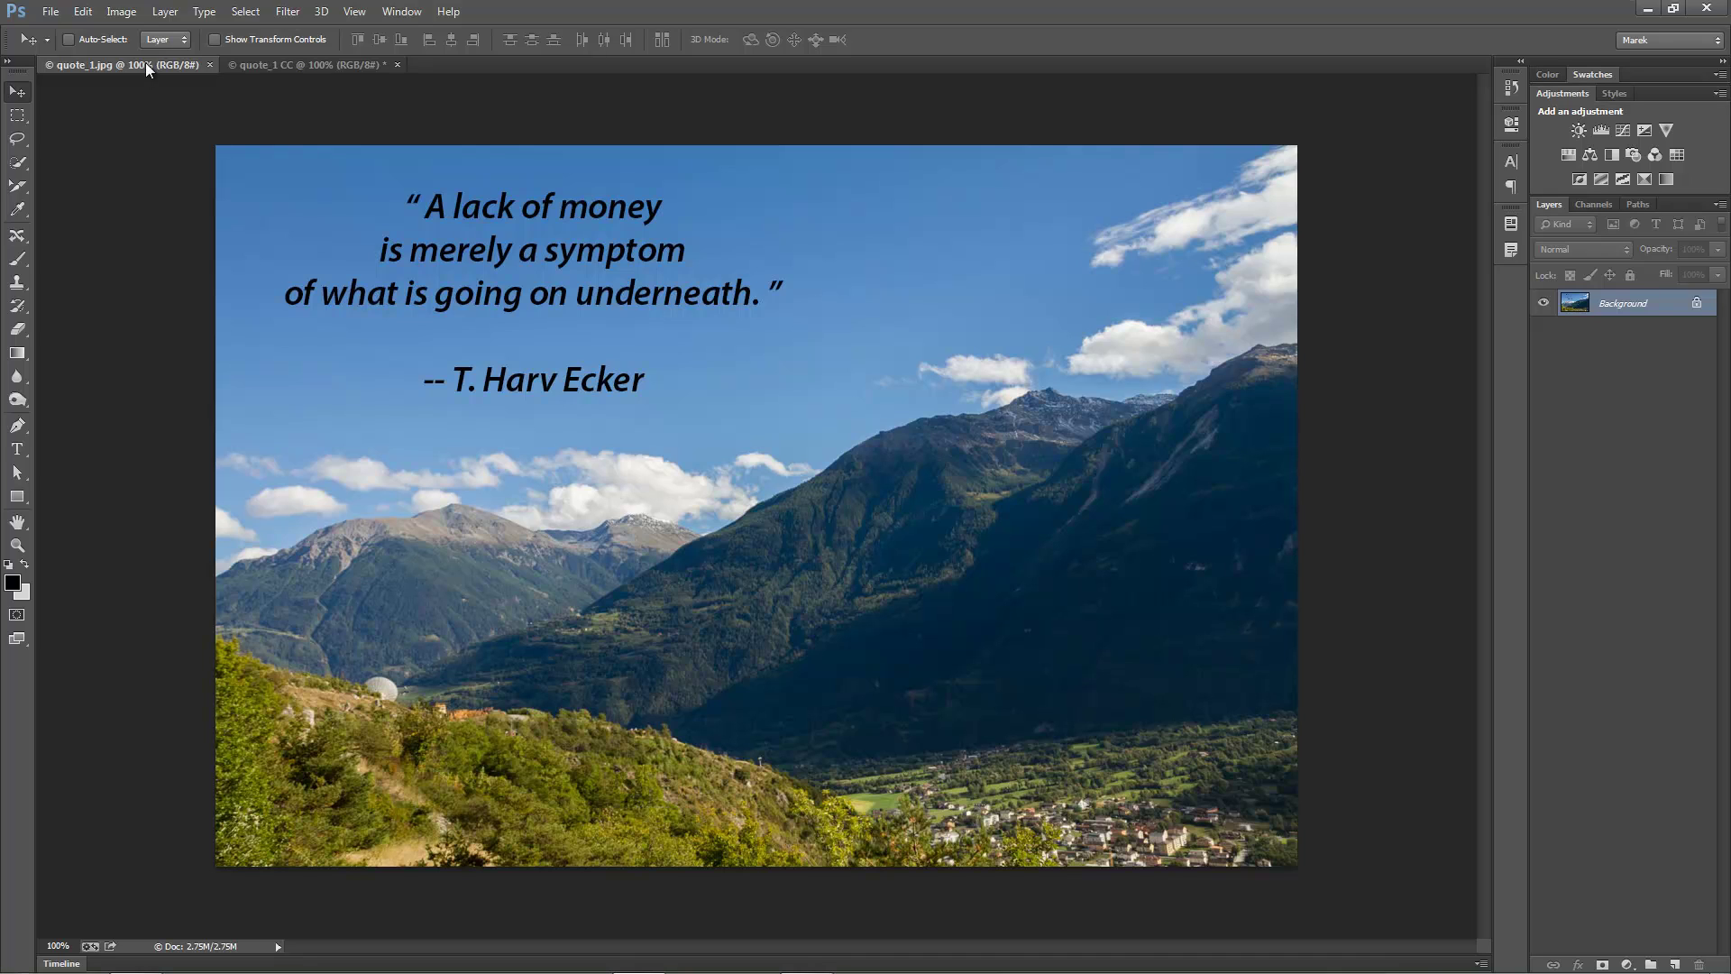
{"action": "left_click", "coordinate": [122, 11]}
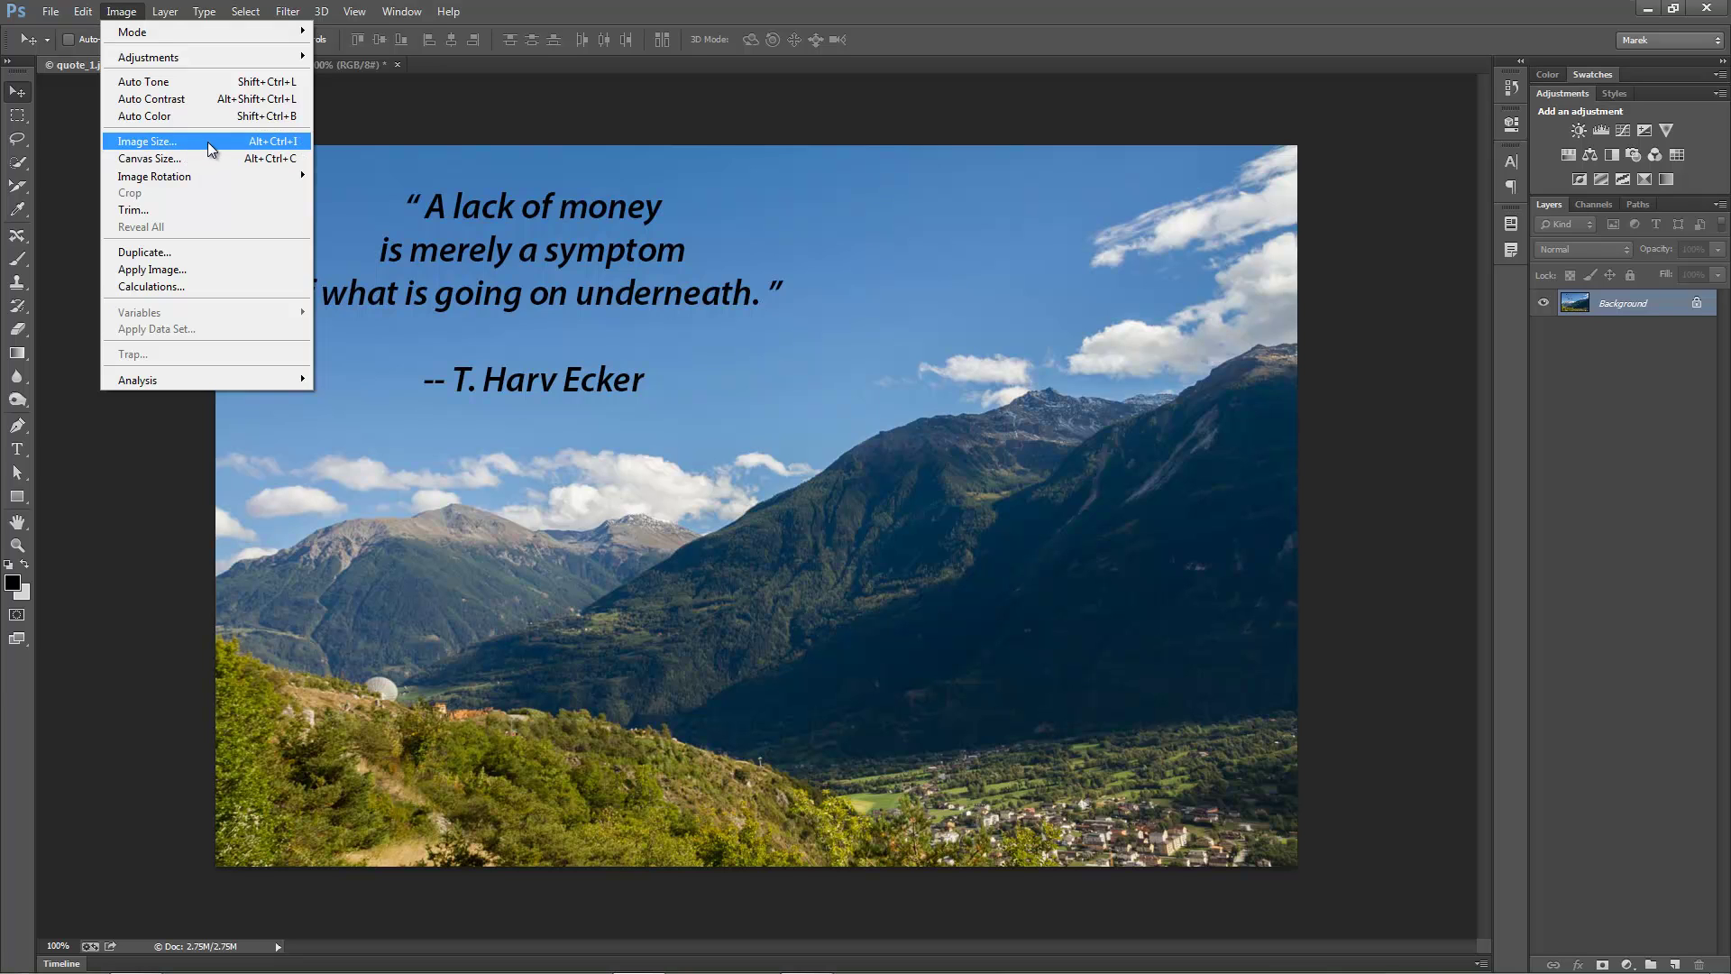
{"action": "left_click", "coordinate": [157, 144]}
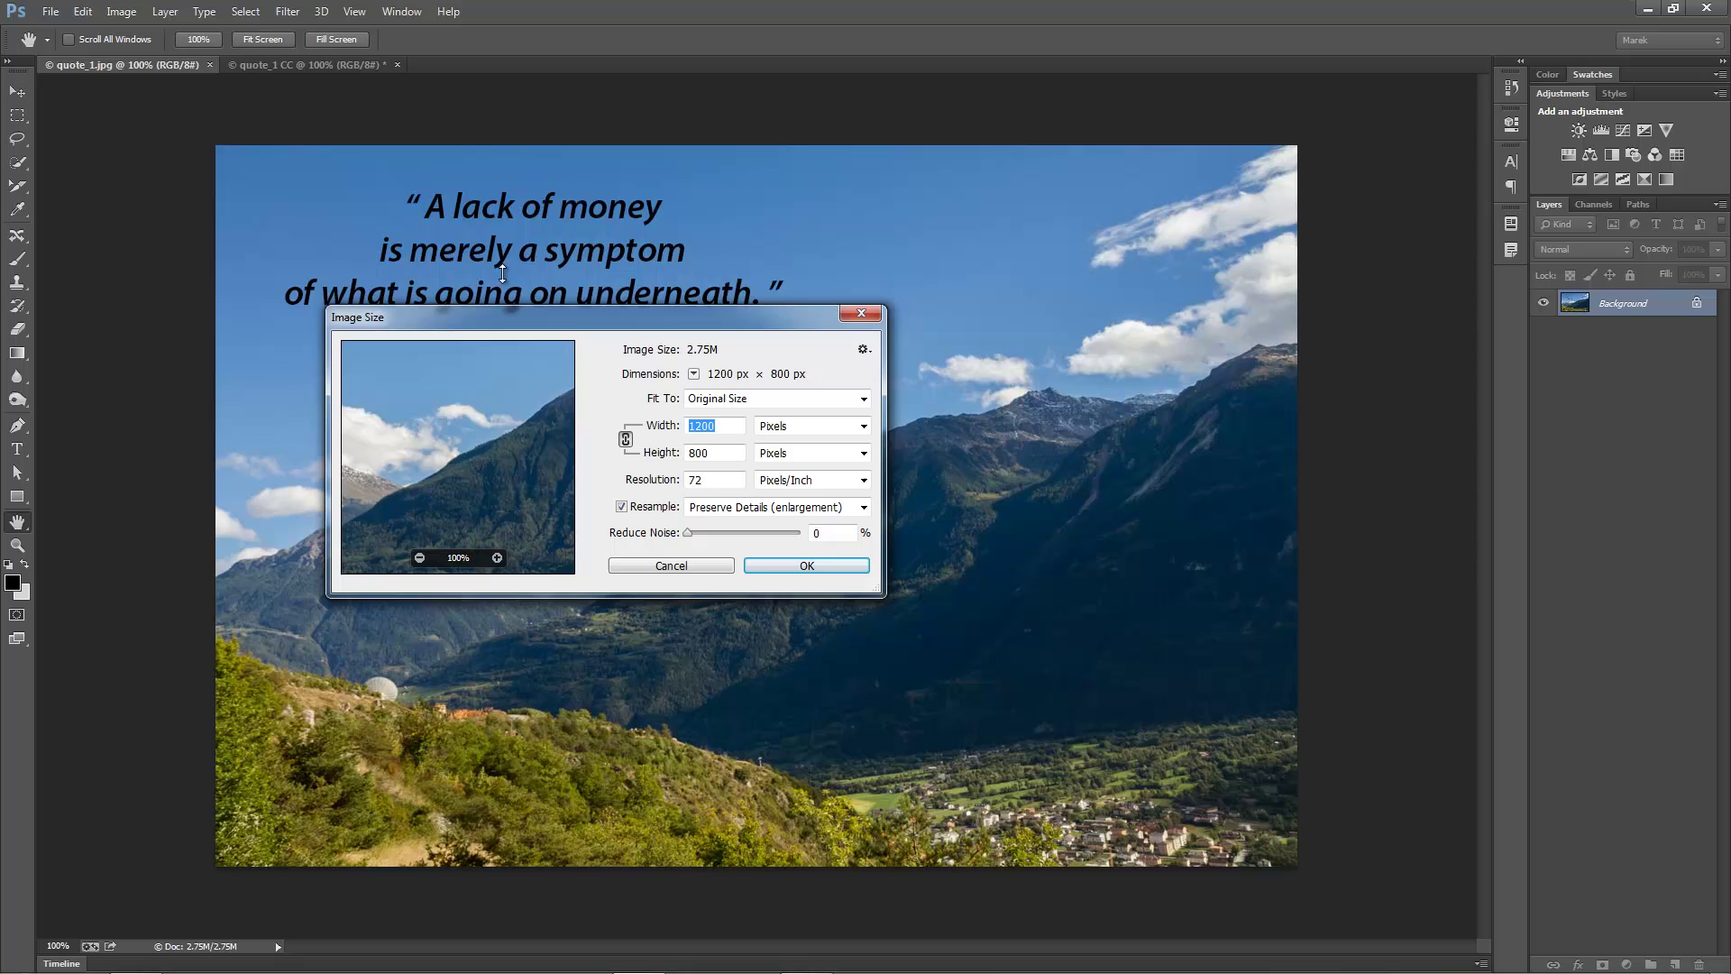
{"action": "double_click", "coordinate": [697, 480]}
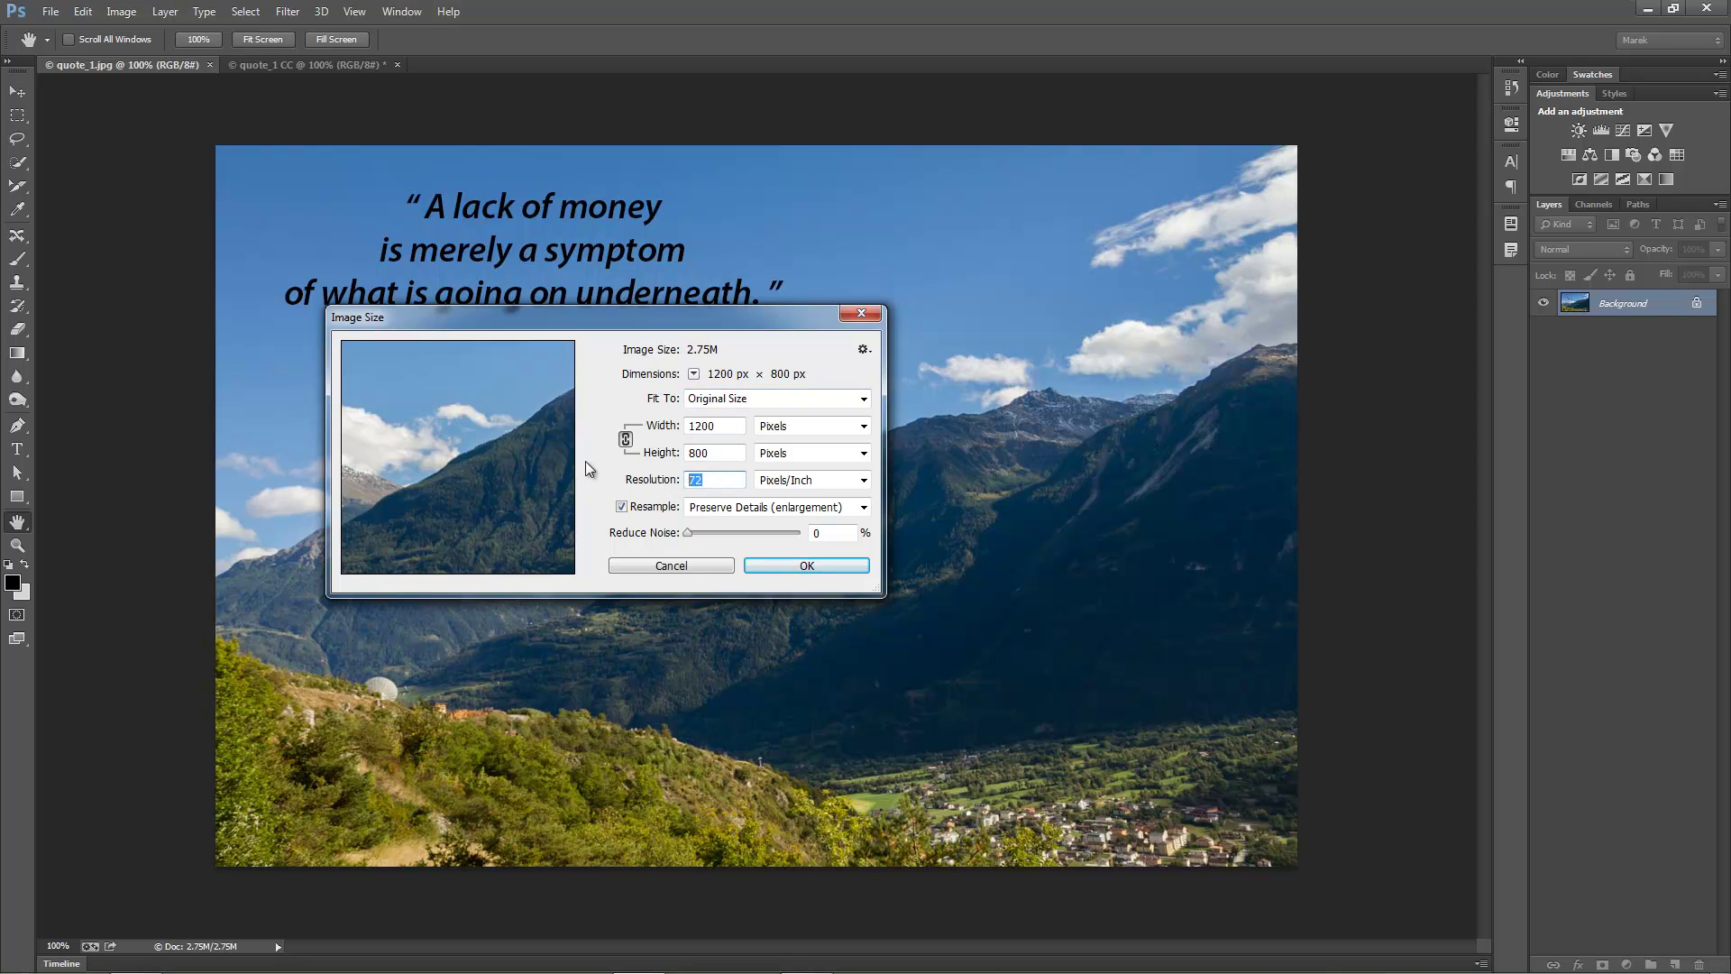
{"action": "type", "text": "300"}
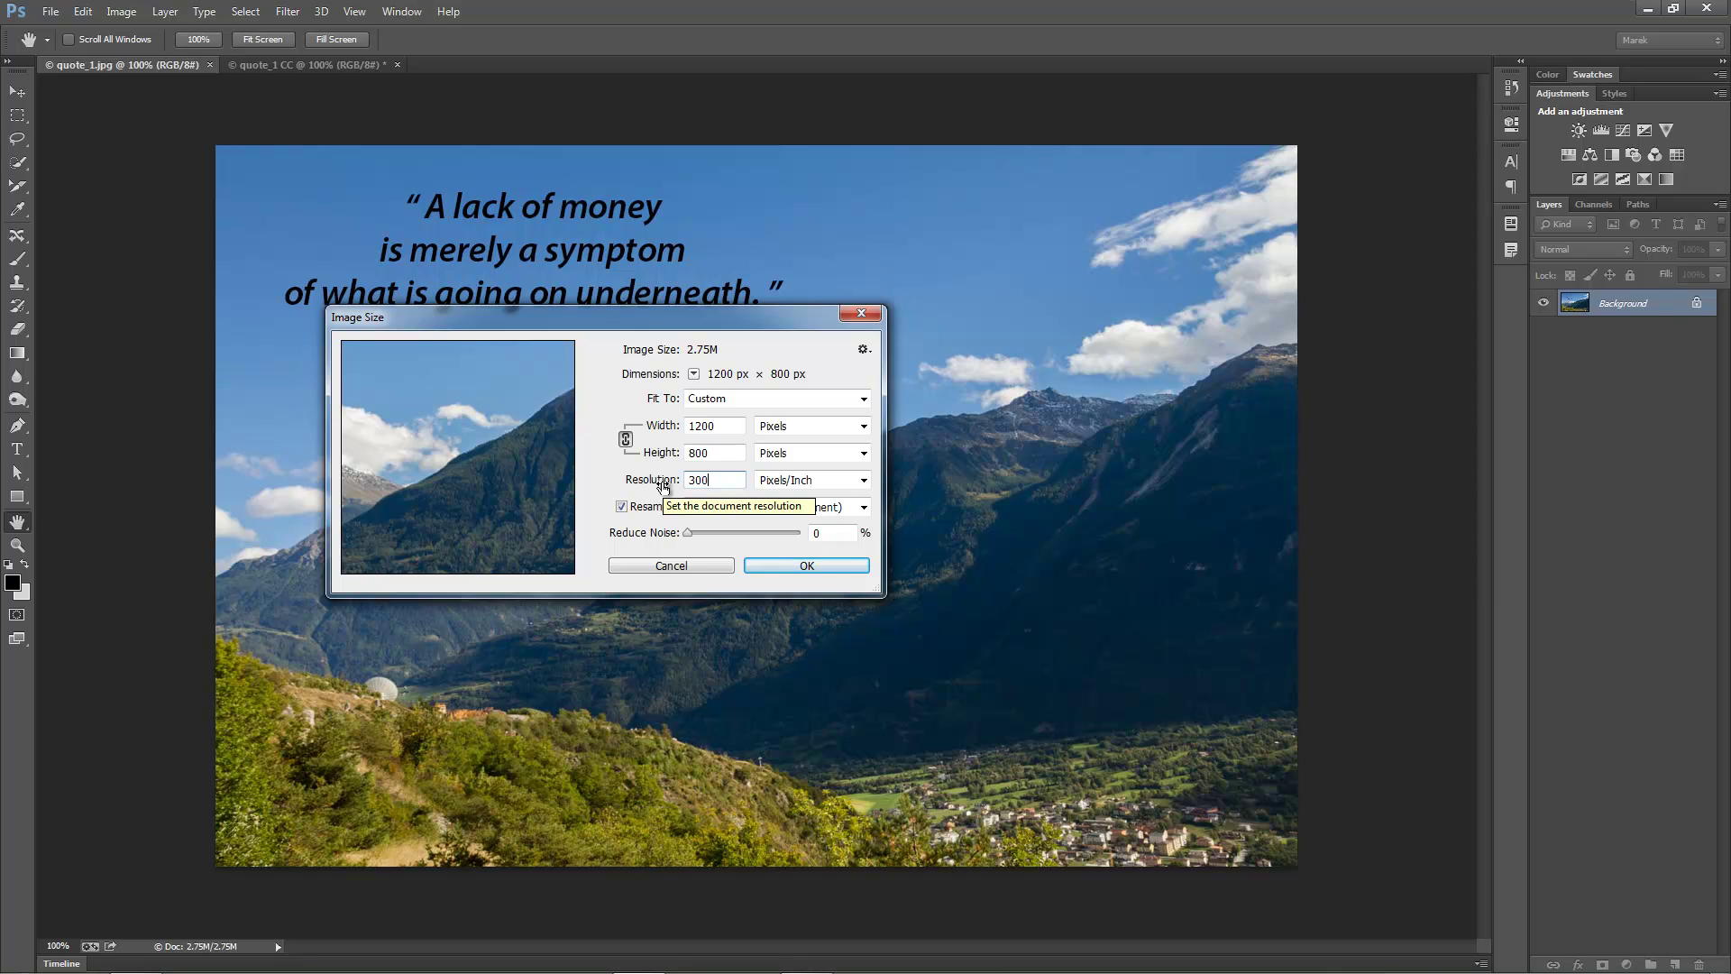
{"action": "double_click", "coordinate": [718, 425]}
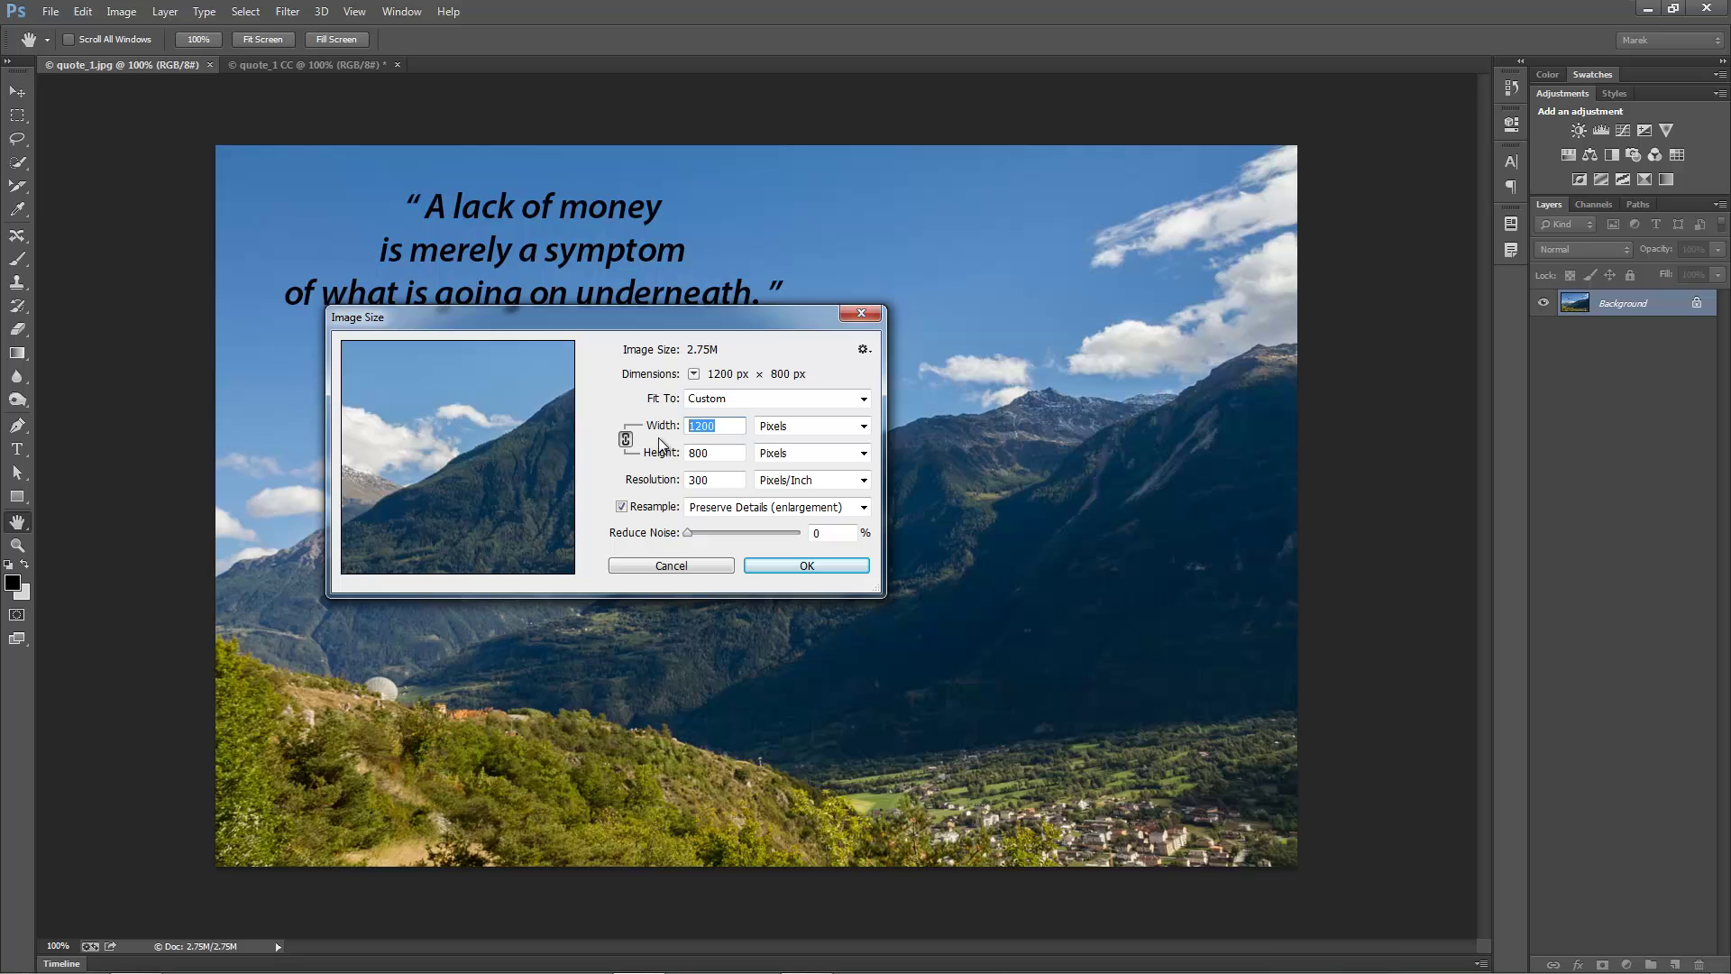
{"action": "type", "text": "4800"}
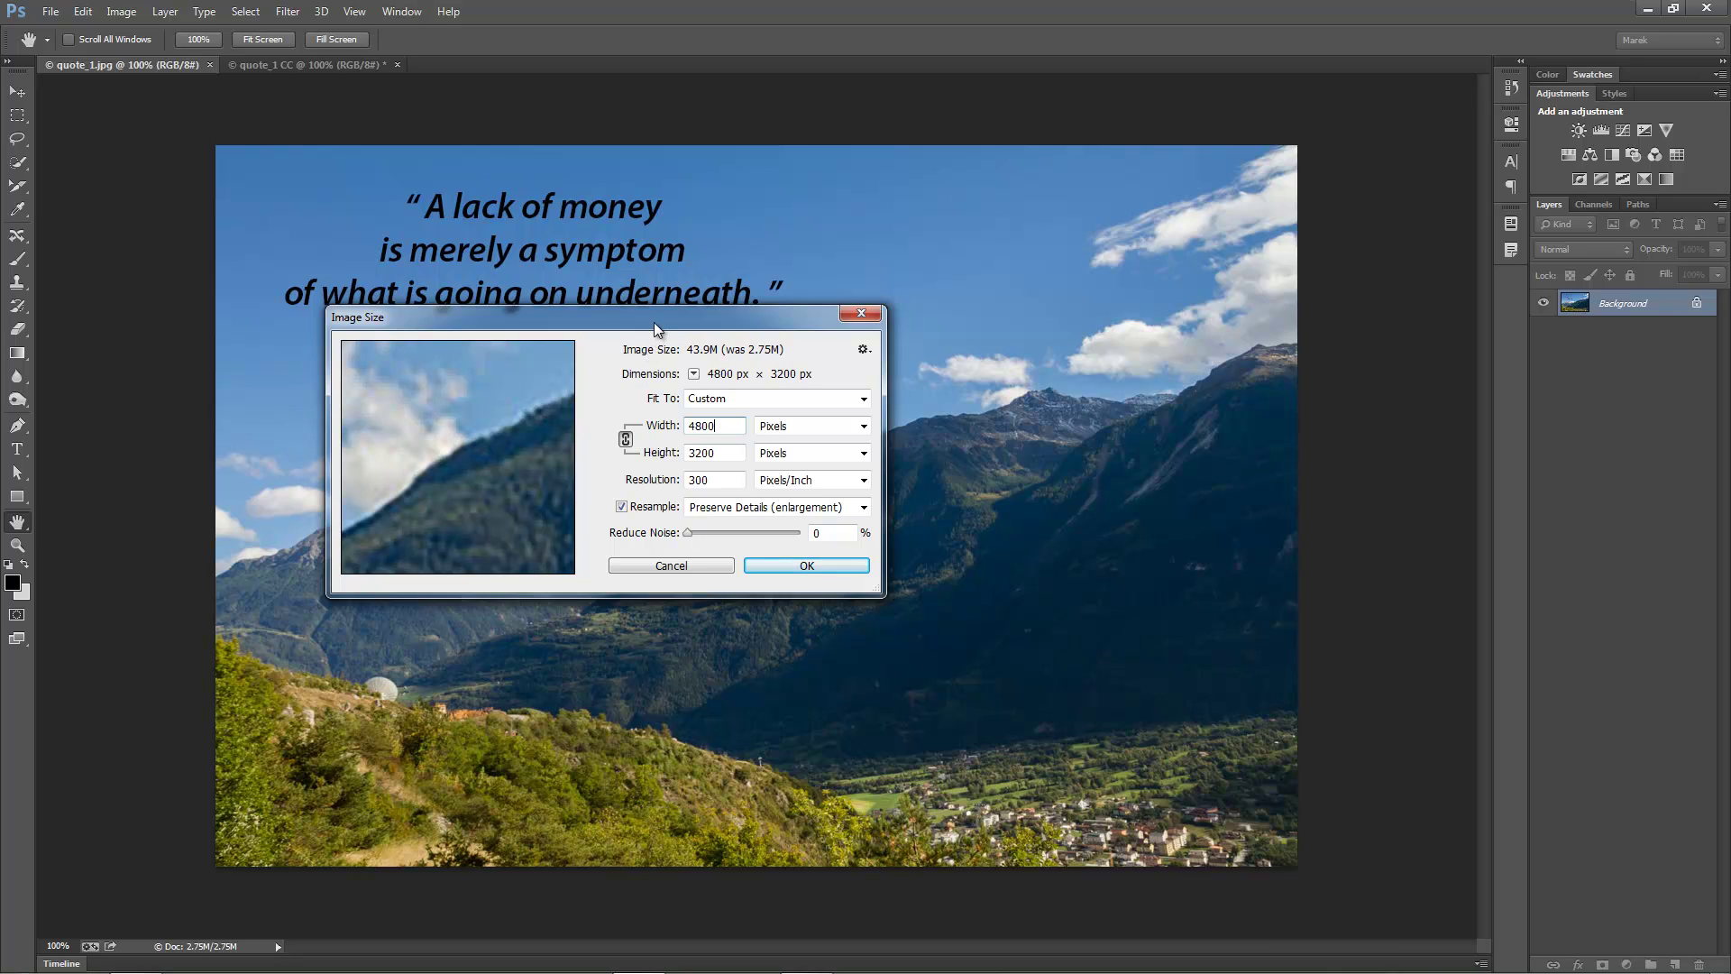
- Move and enlarge the Image Size dialog for a bigger preview
{"action": "left_click_drag", "start_coordinate": [653, 322], "coordinate": [644, 274]}
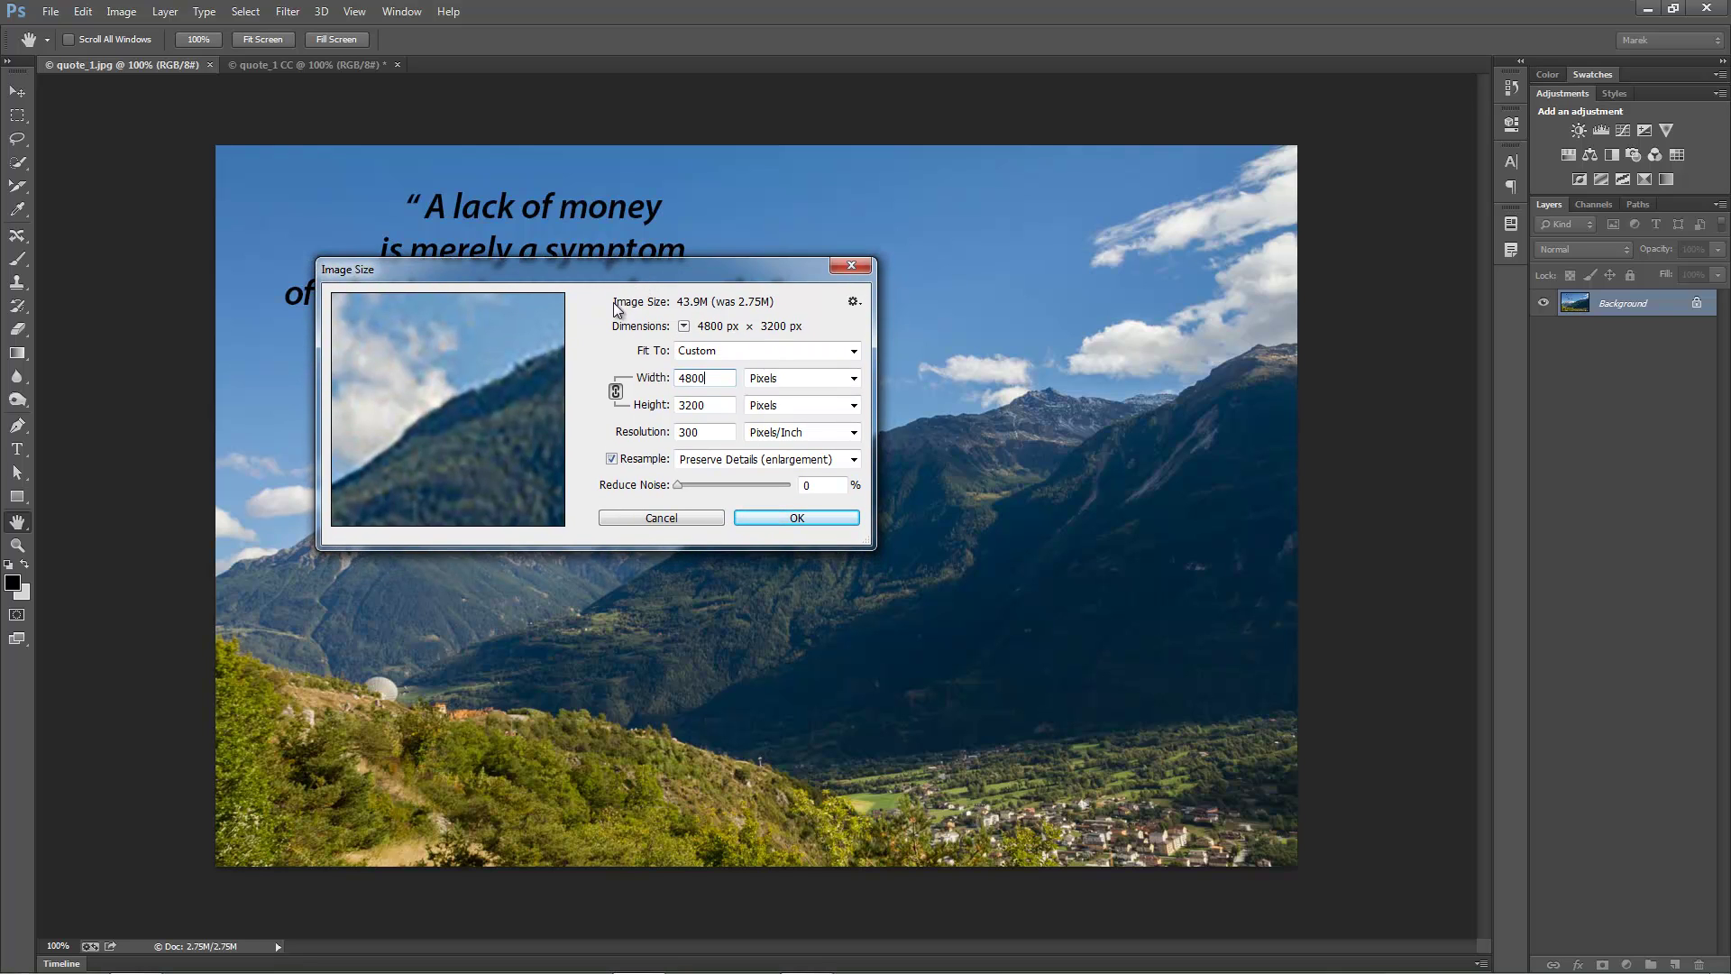
{"action": "mouse_move", "coordinate": [445, 345]}
{"action": "mouse_move", "coordinate": [872, 545]}
{"action": "left_mouse_down"}
{"action": "mouse_move", "coordinate": [1439, 820]}
{"action": "mouse_move", "coordinate": [1015, 595]}
{"action": "mouse_move", "coordinate": [866, 549]}
{"action": "left_mouse_up"}
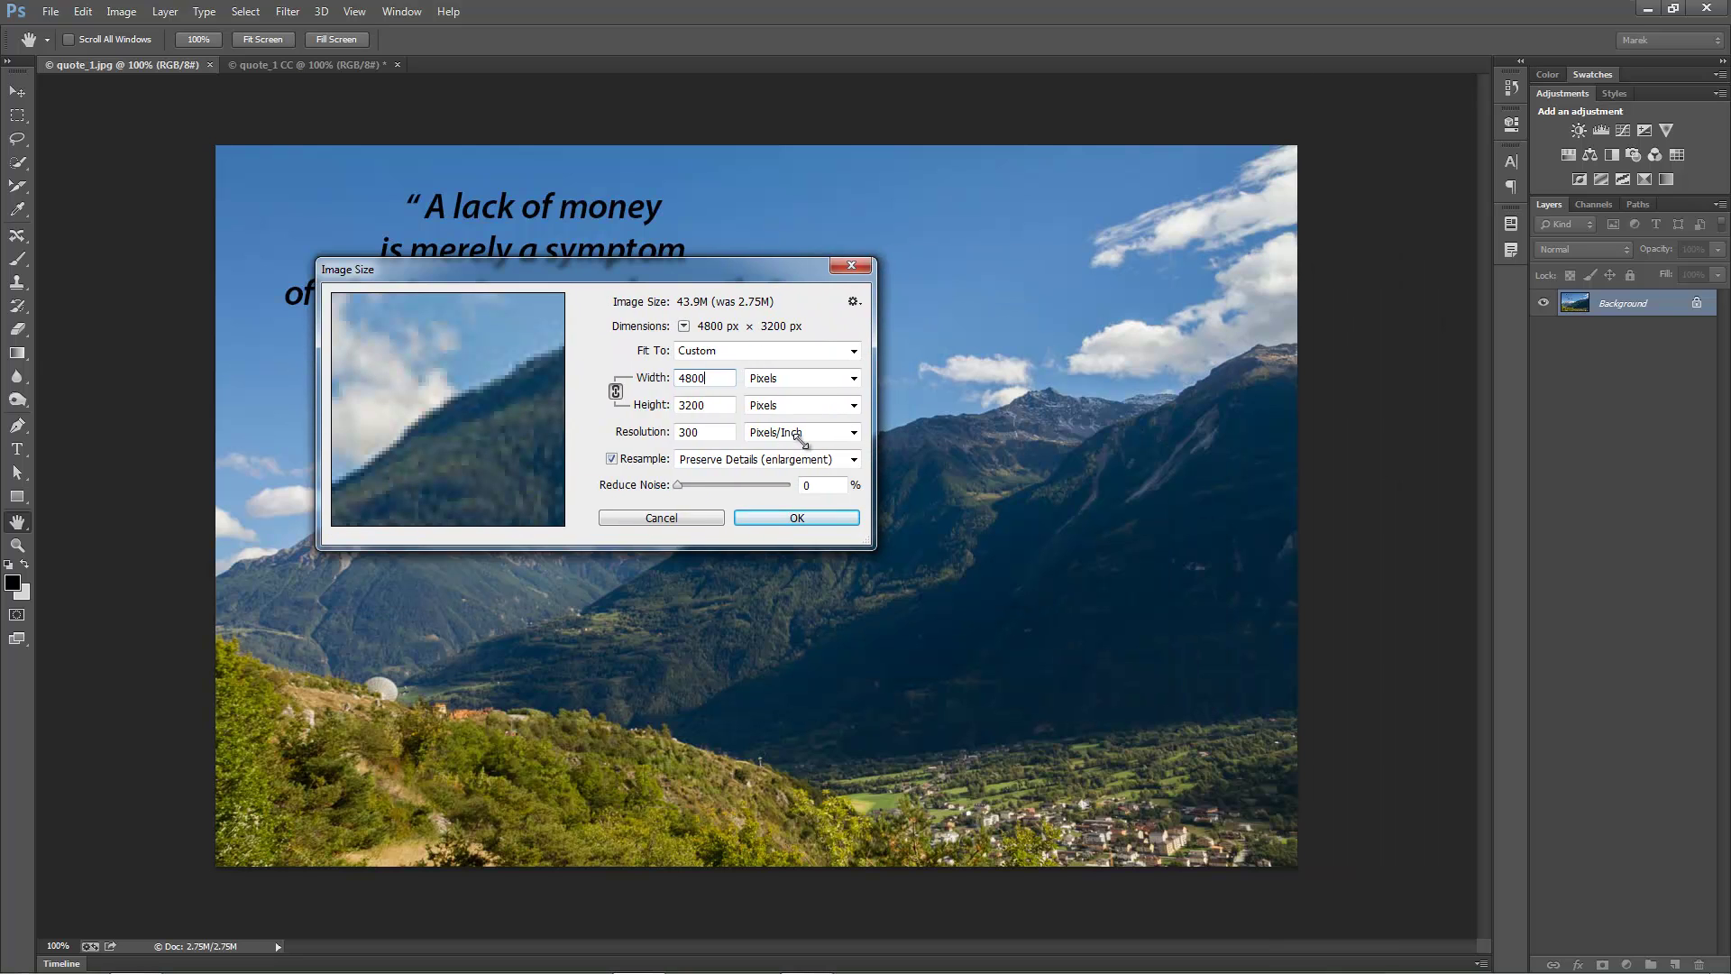
{"action": "left_click_drag", "start_coordinate": [867, 444], "coordinate": [961, 446]}
{"action": "left_click_drag", "start_coordinate": [961, 548], "coordinate": [959, 582]}
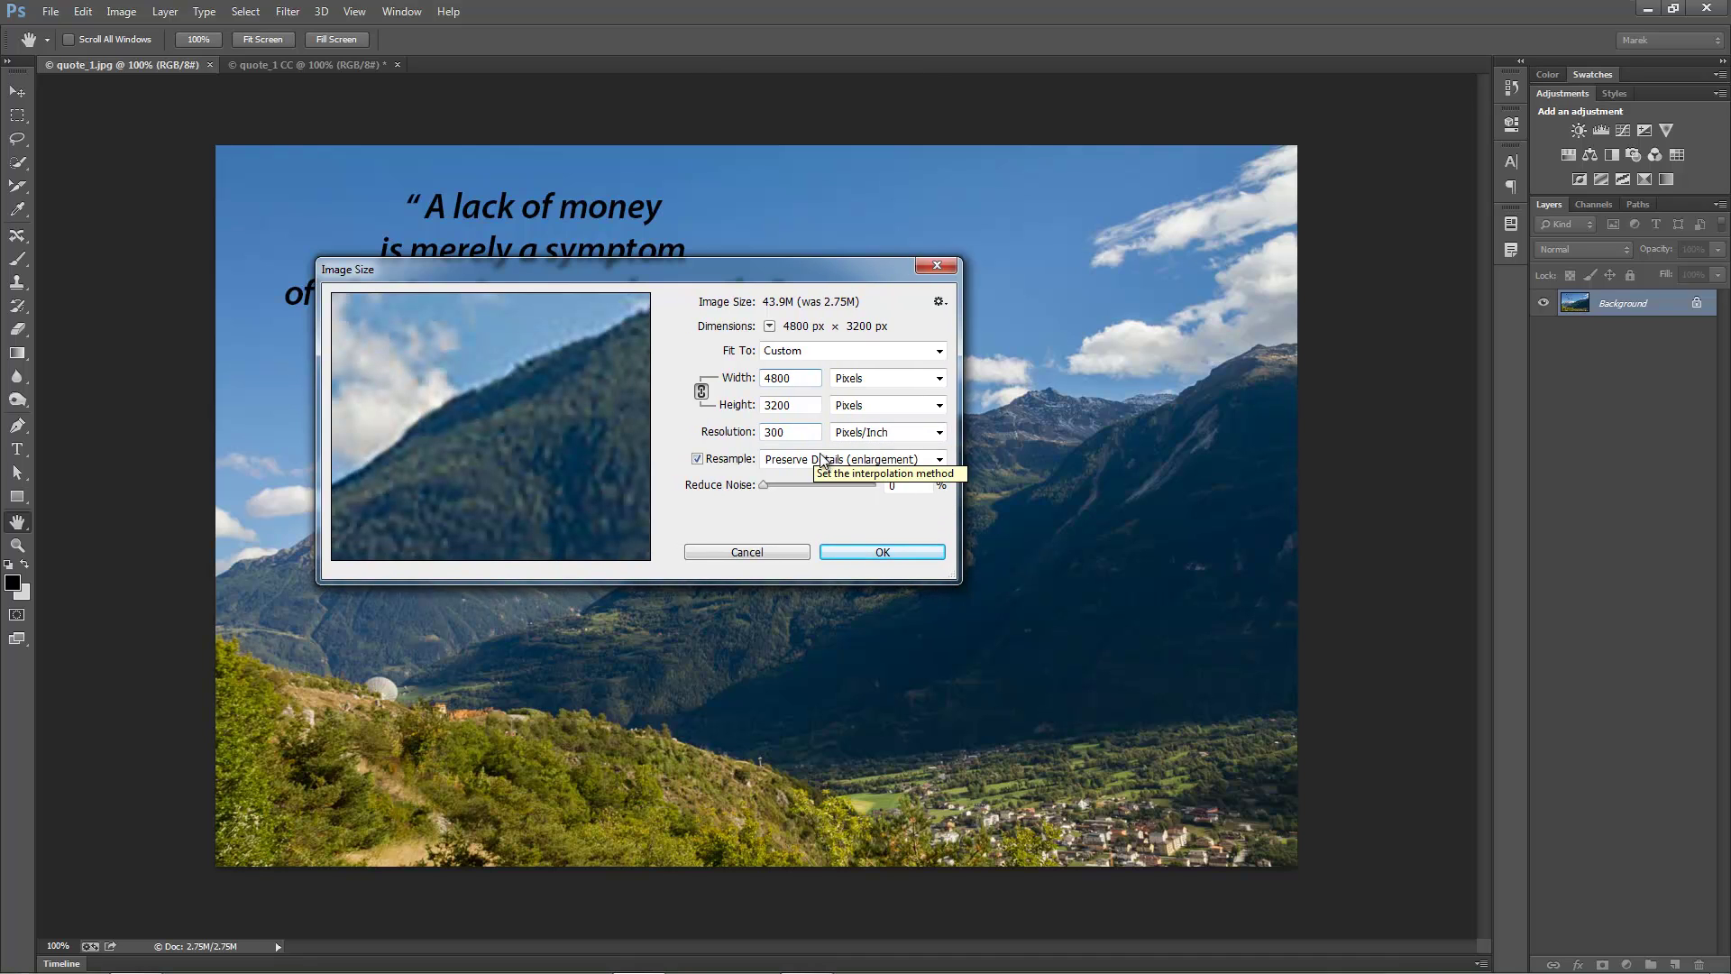
- Apply the 4800×3200 enlargement using Bicubic Smoother (enlargement) resampling
{"action": "left_click", "coordinate": [940, 461]}
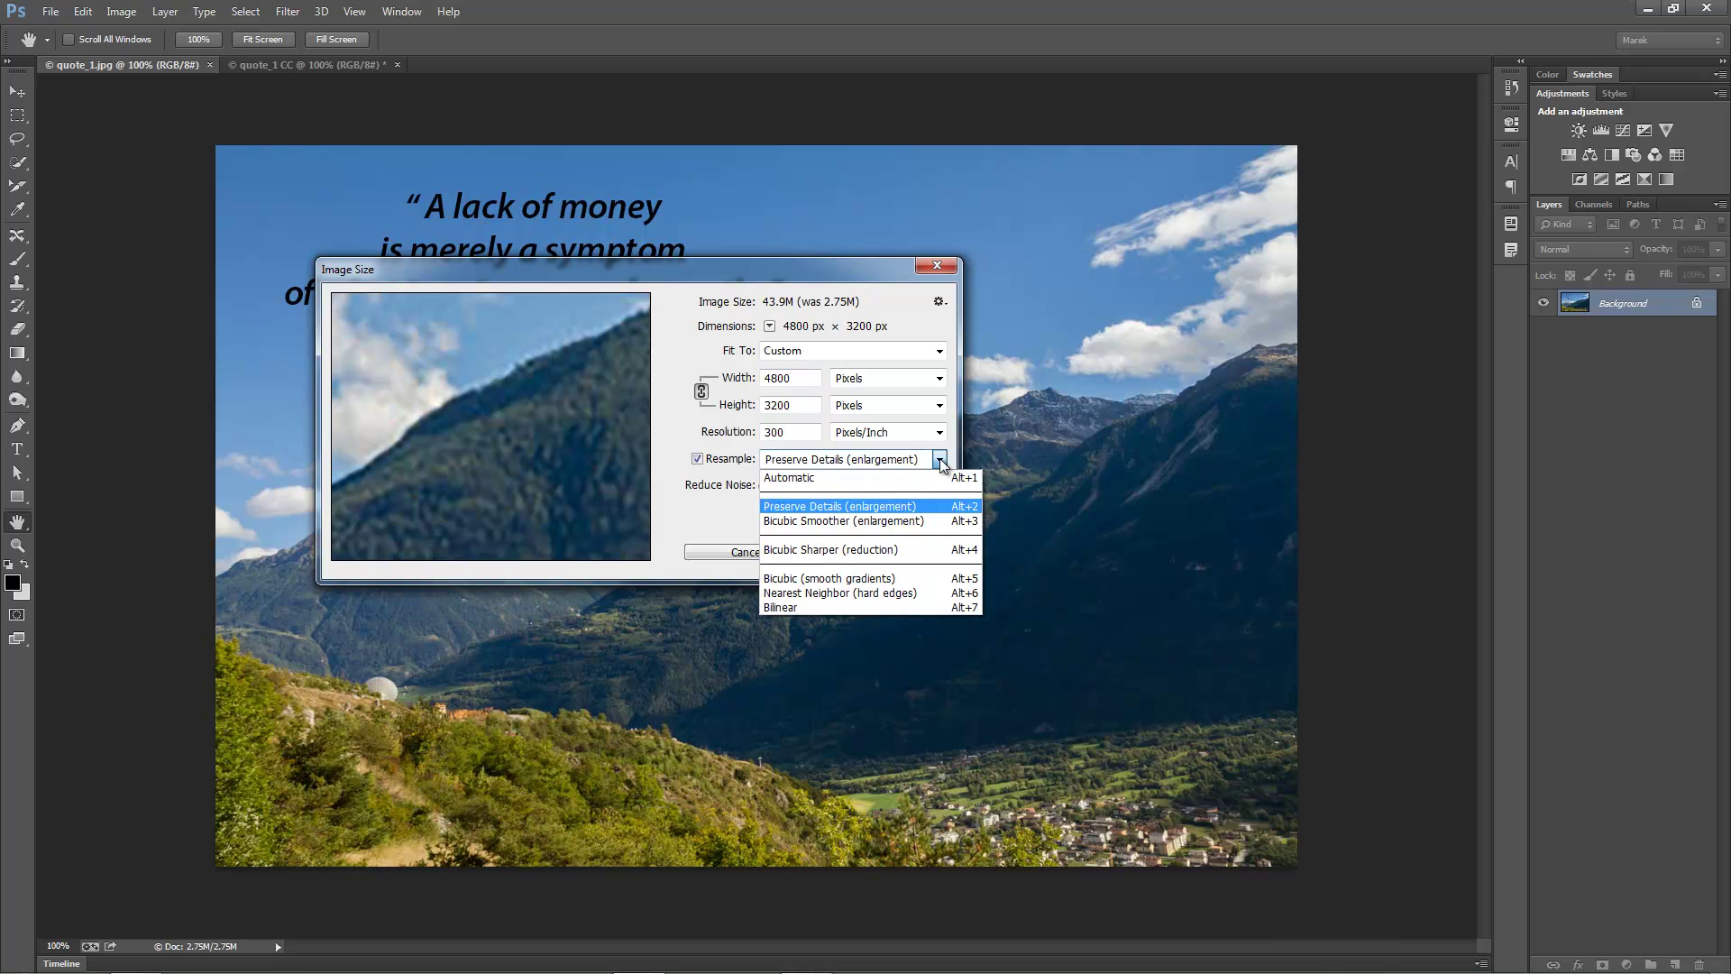
{"action": "left_click", "coordinate": [885, 521]}
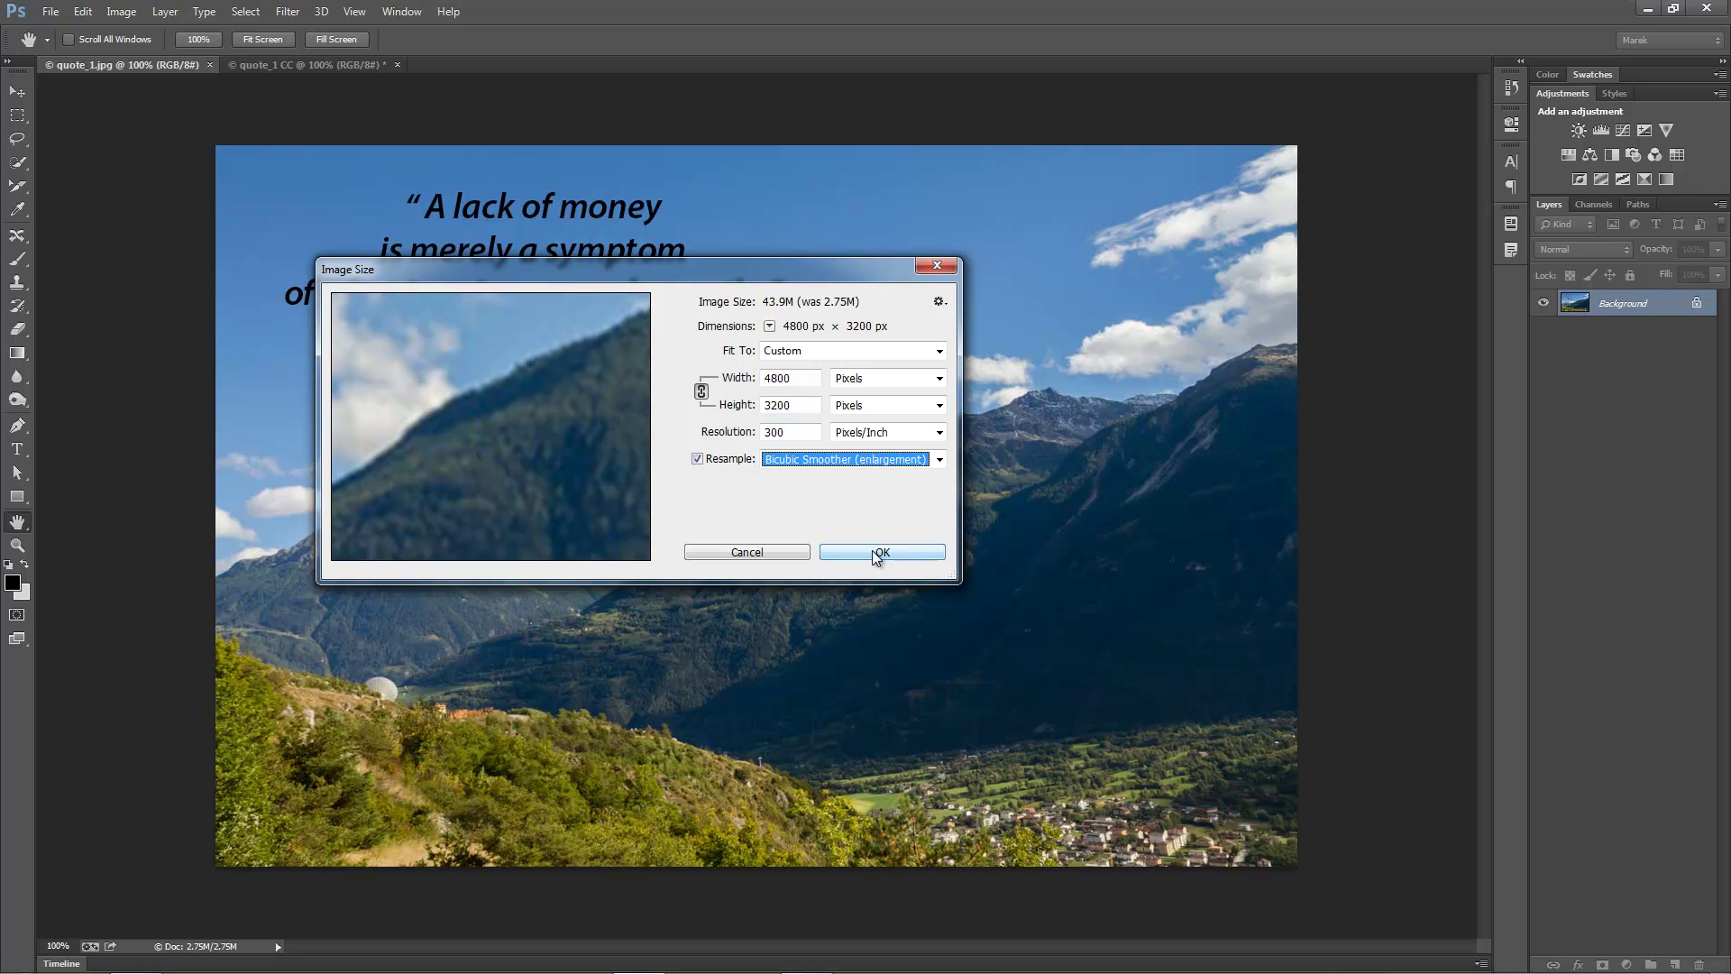
{"action": "left_click", "coordinate": [873, 550]}
{"action": "key", "text": "v"}
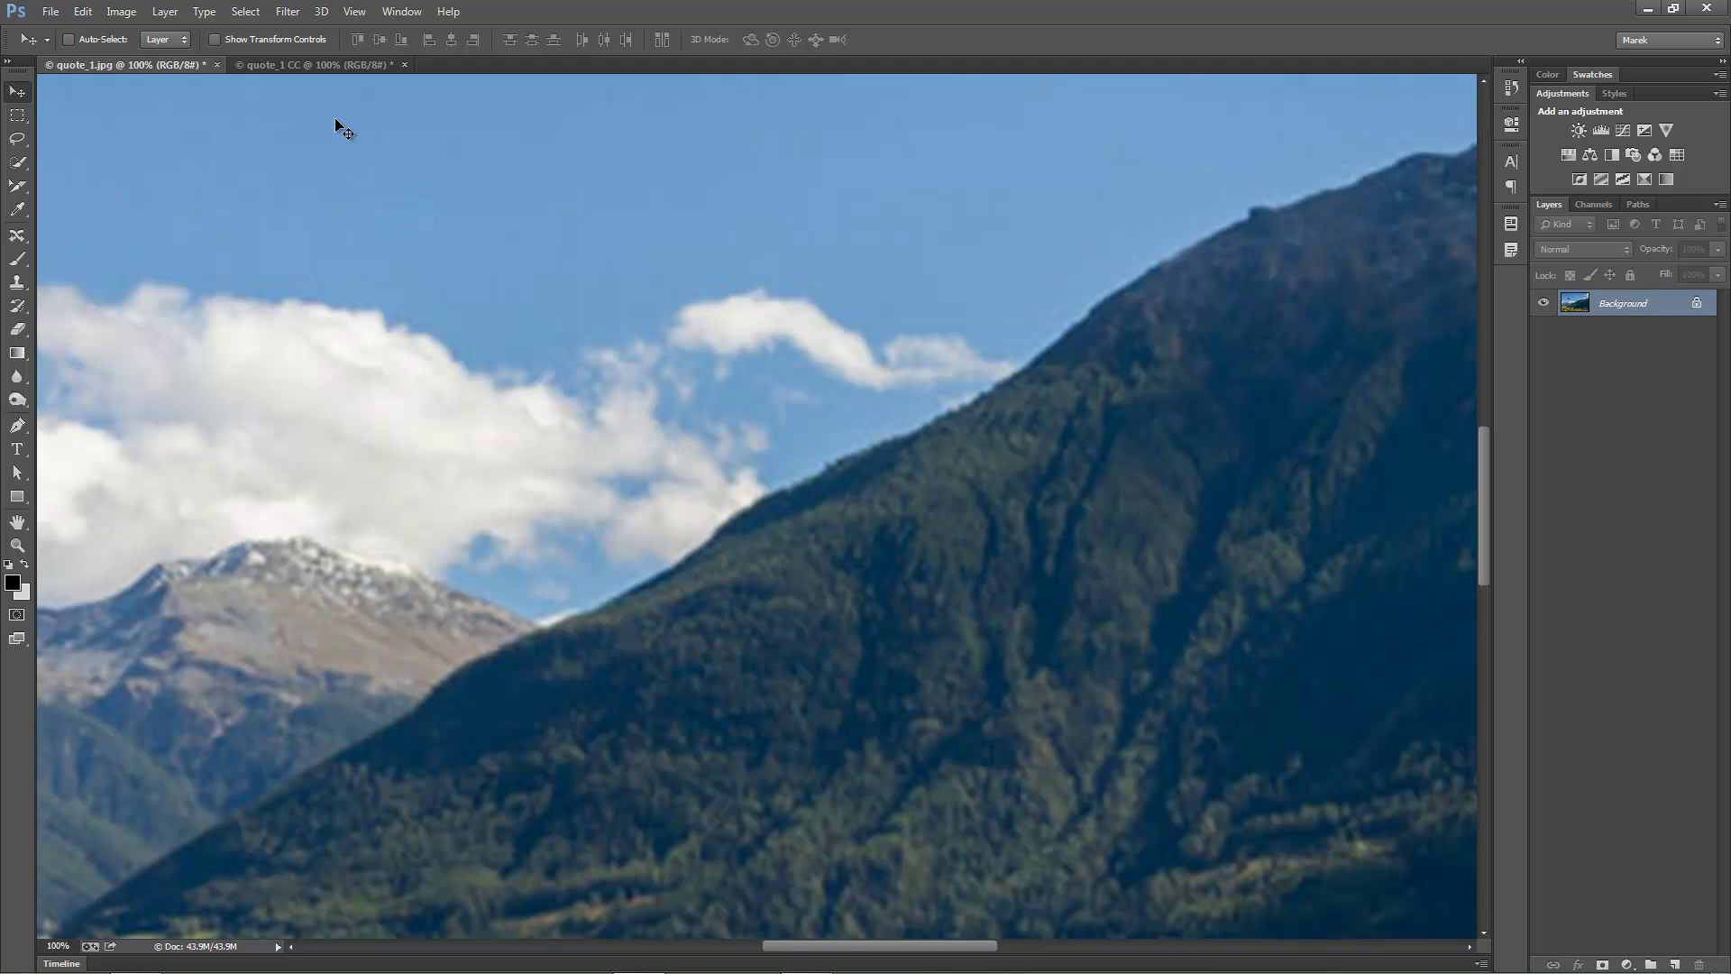
- Make the quote_1 CC document tab active, still at its original 2.79M size
{"action": "left_click", "coordinate": [296, 67]}
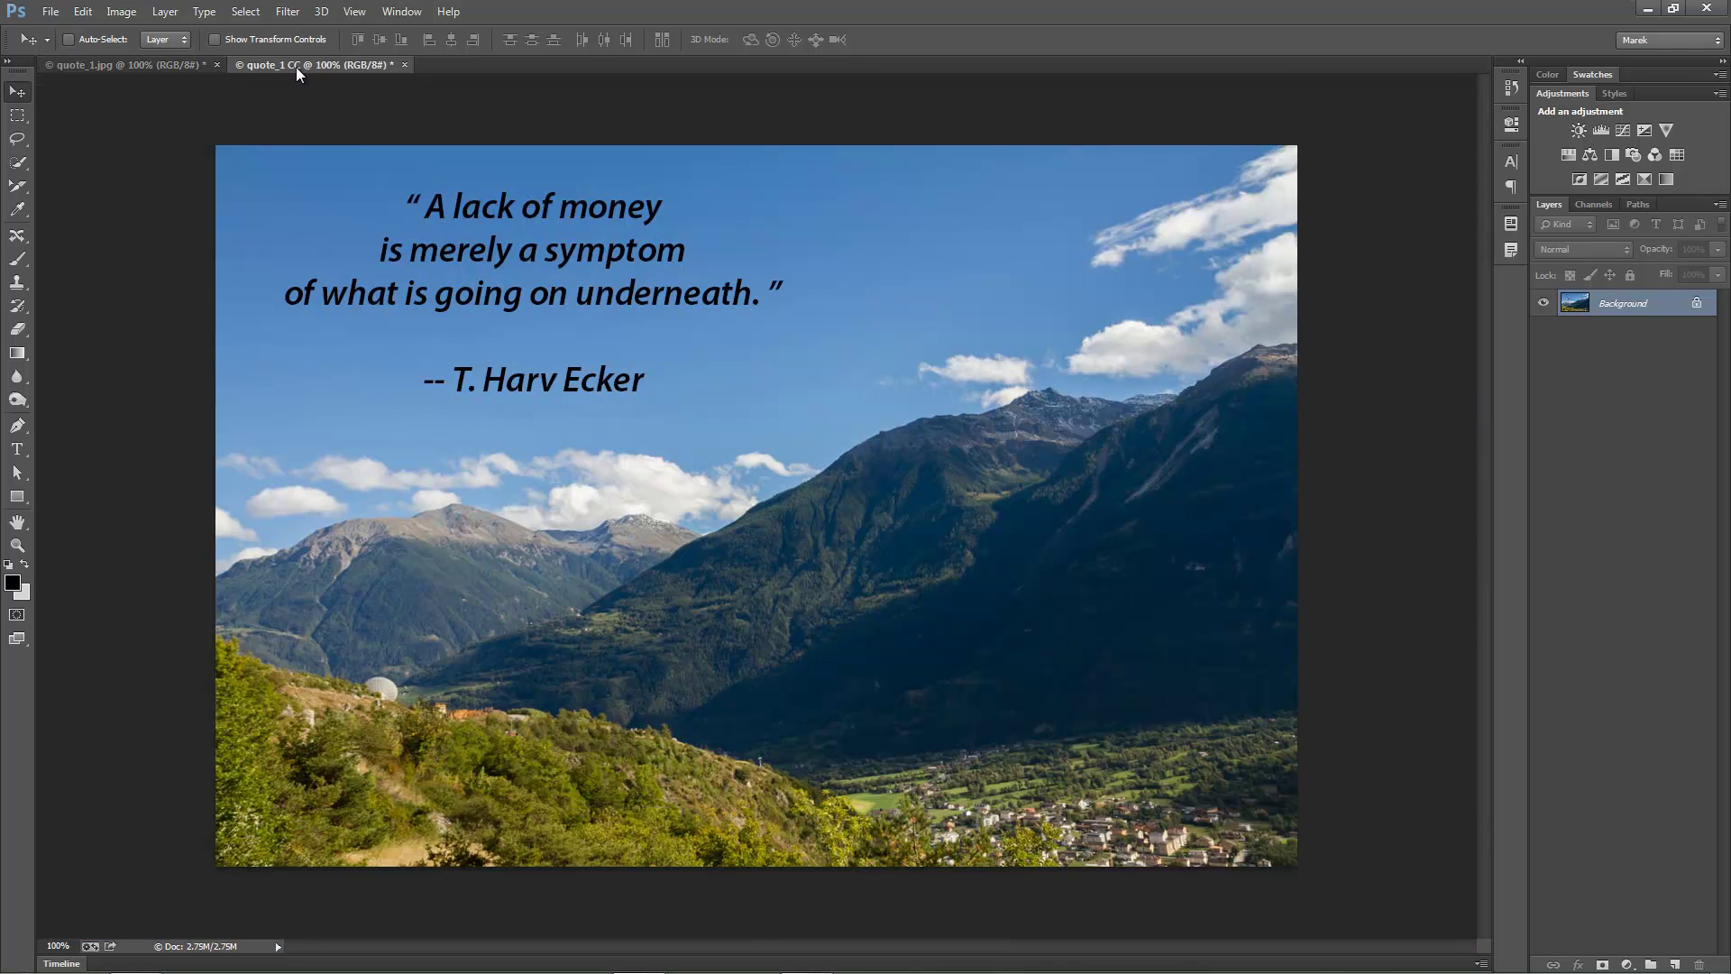
- In quote_1 CC's Image Size, set resolution to 300 ppi and width to 4800 px
{"action": "left_click", "coordinate": [119, 14]}
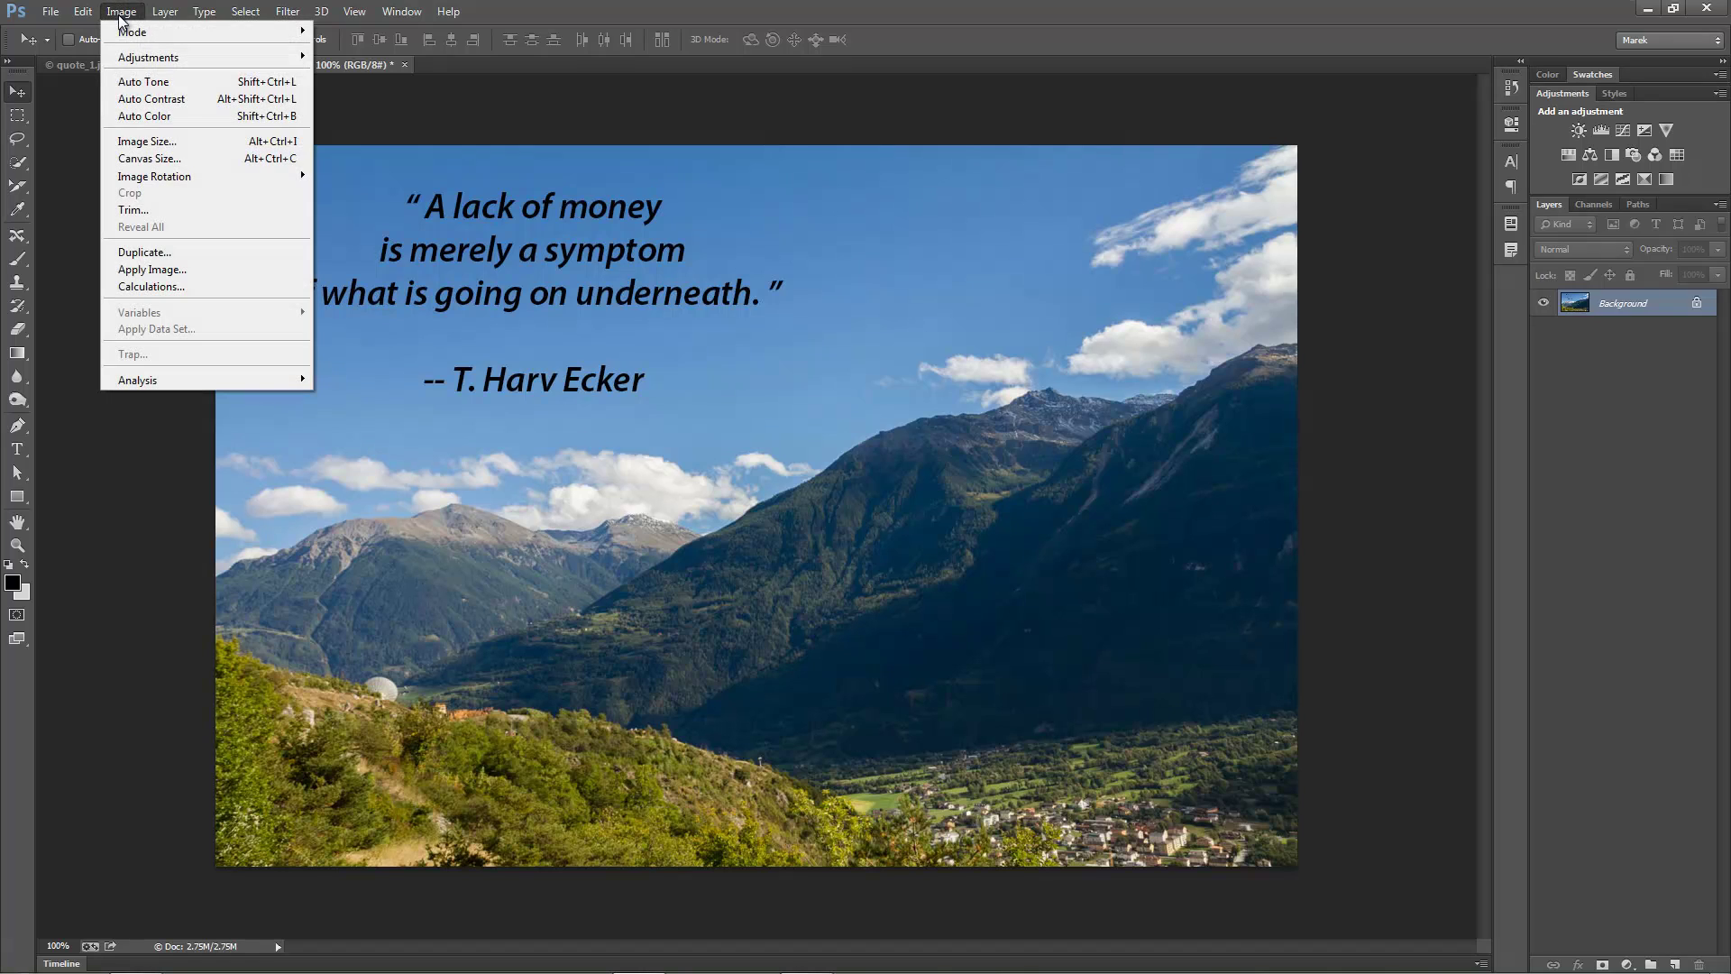
{"action": "left_click", "coordinate": [146, 141]}
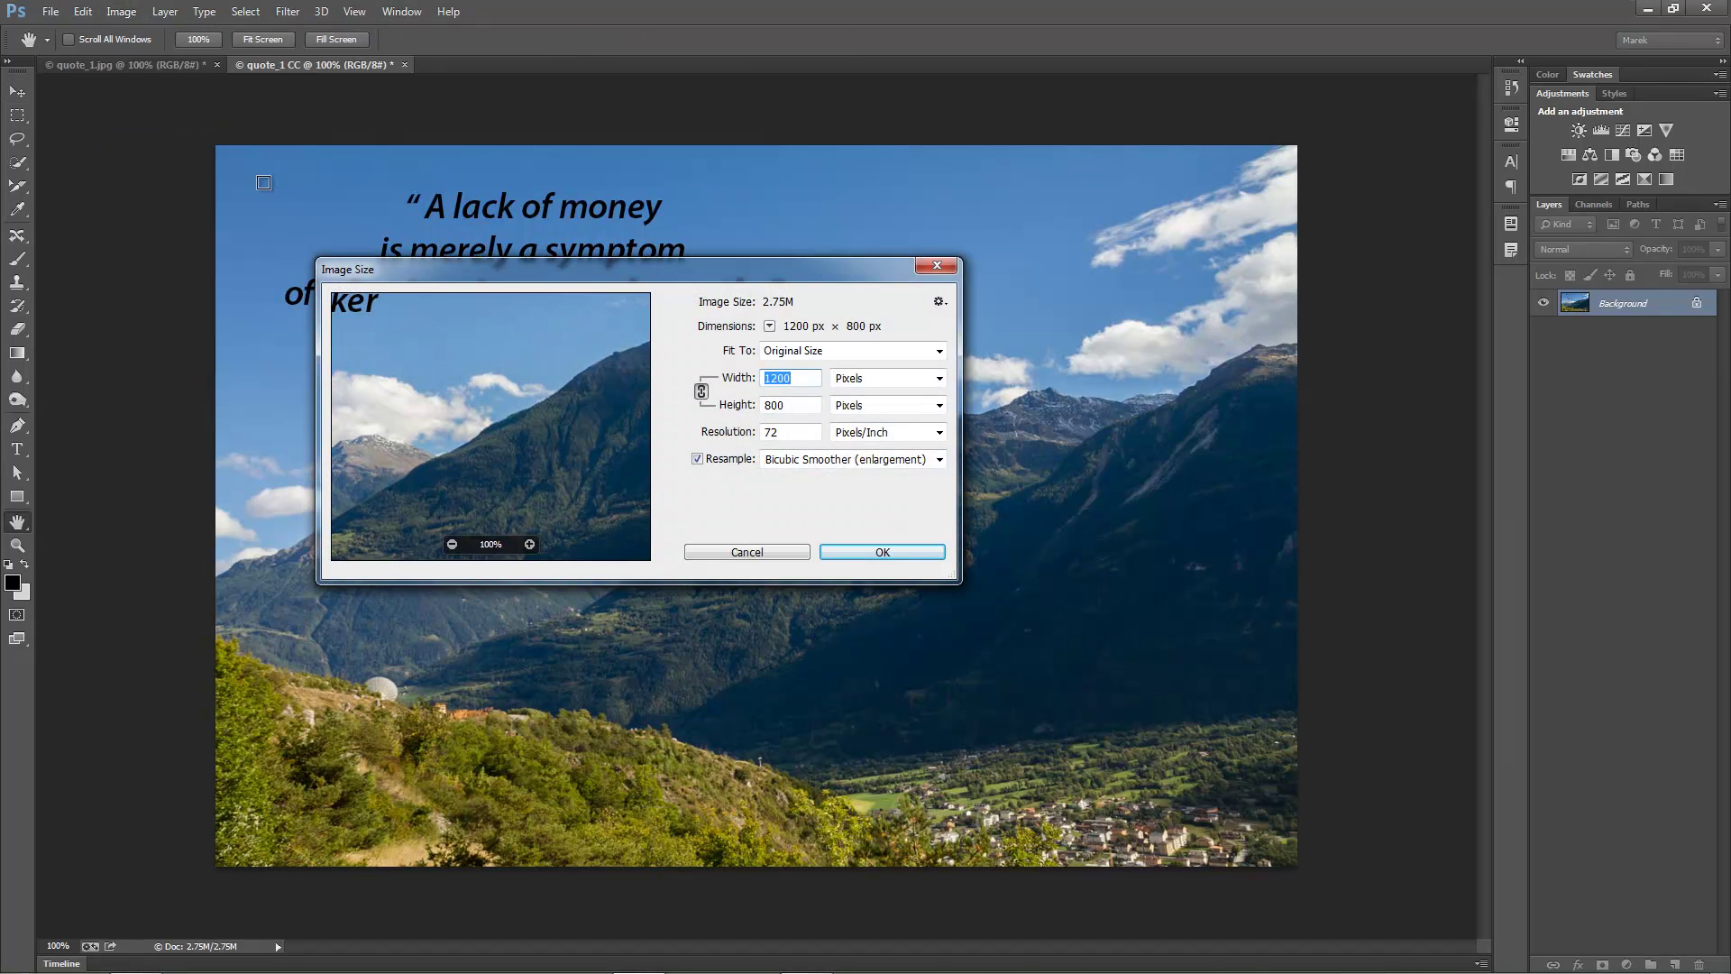
{"action": "left_click", "coordinate": [781, 431]}
{"action": "key", "text": "BackSpace"}
{"action": "key", "text": "BackSpace"}
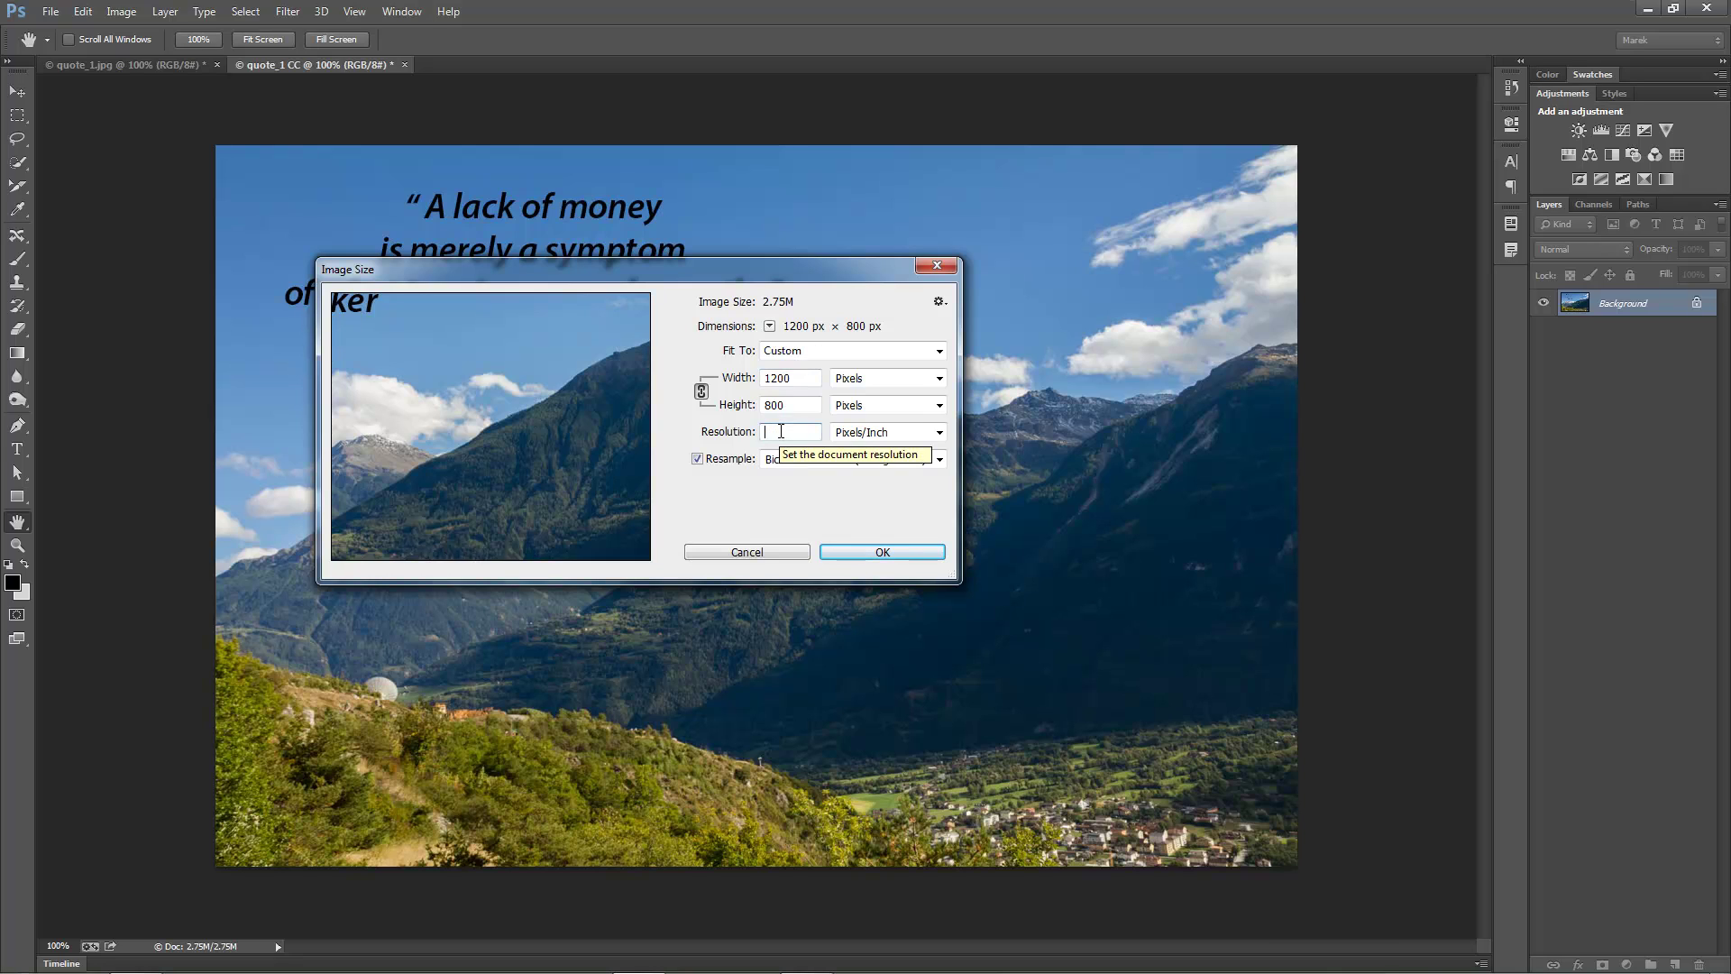
{"action": "type", "text": "300"}
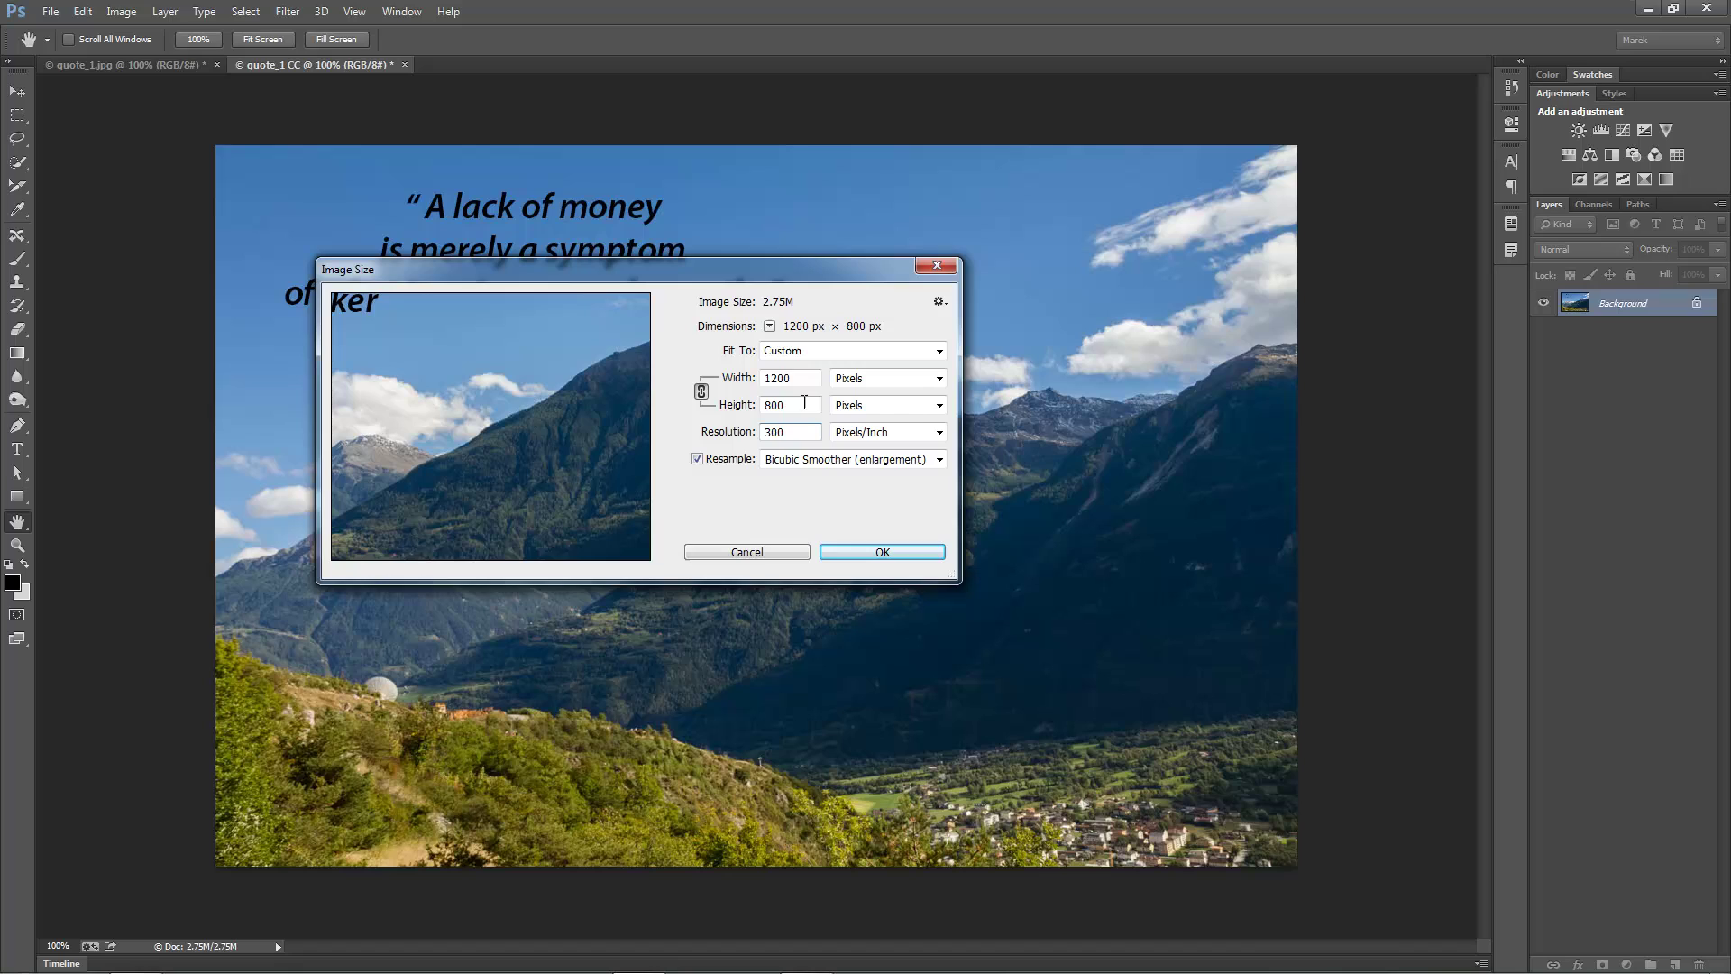
{"action": "left_click_drag", "start_coordinate": [801, 378], "coordinate": [742, 383]}
{"action": "type", "text": "4800"}
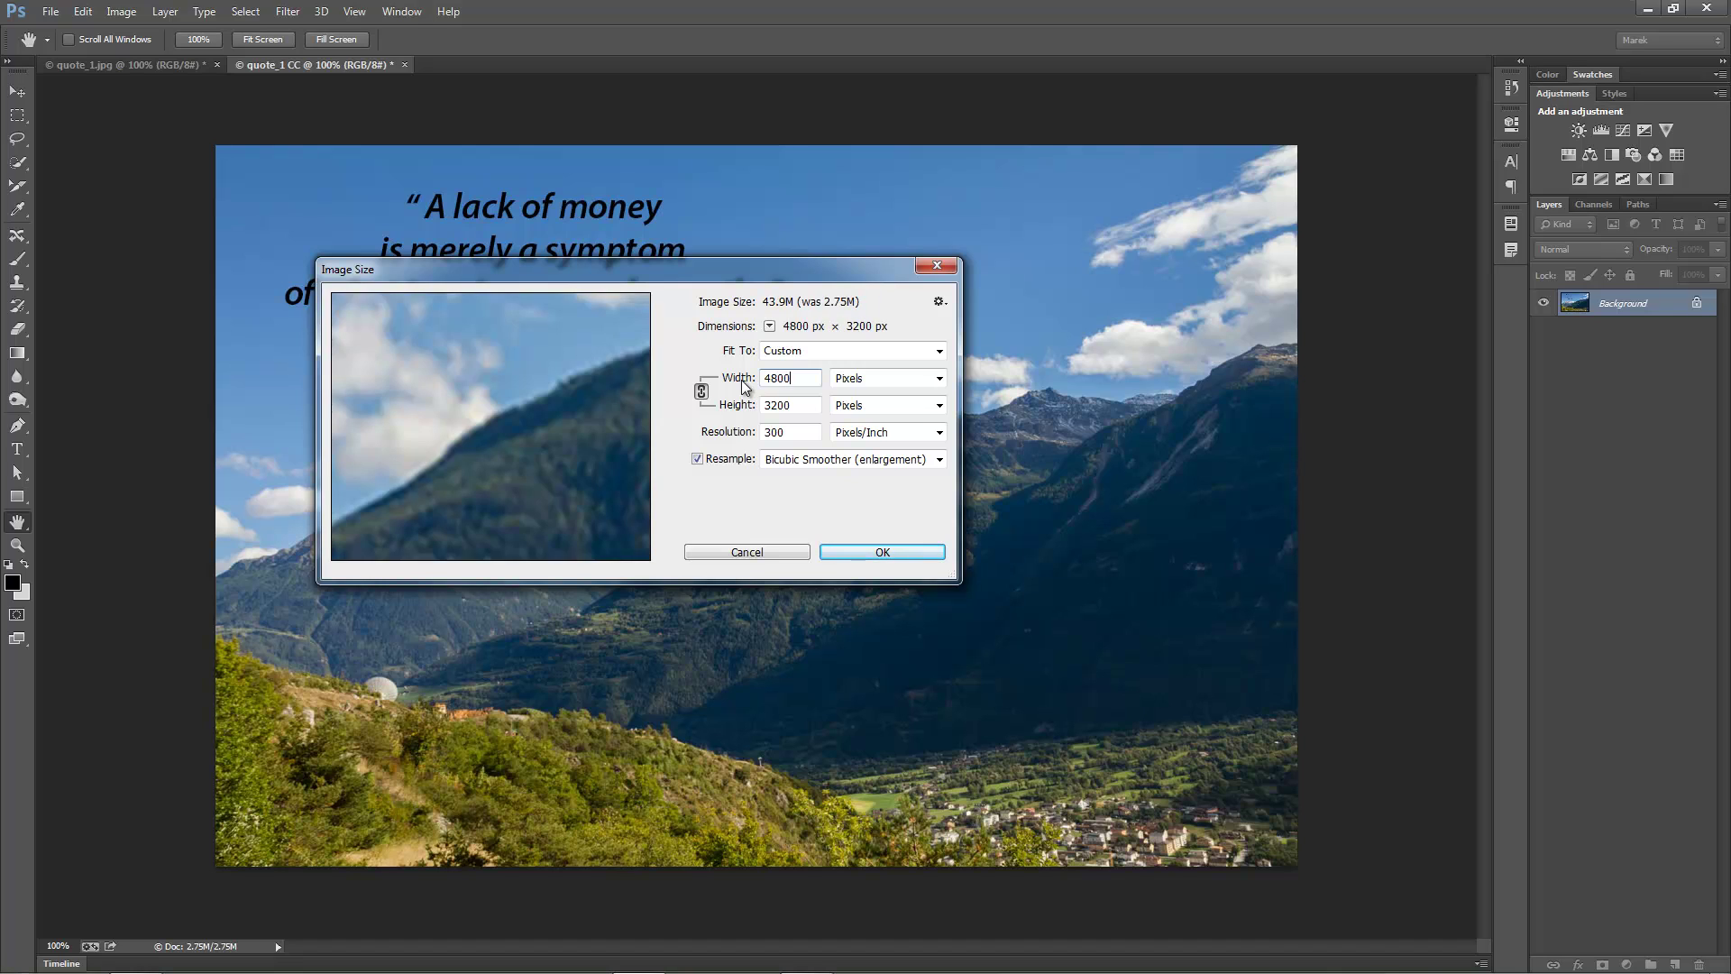
- Apply the 4800×3200 upscale using Preserve Details (enlargement) resampling
{"action": "left_click", "coordinate": [938, 461]}
{"action": "left_click", "coordinate": [939, 462]}
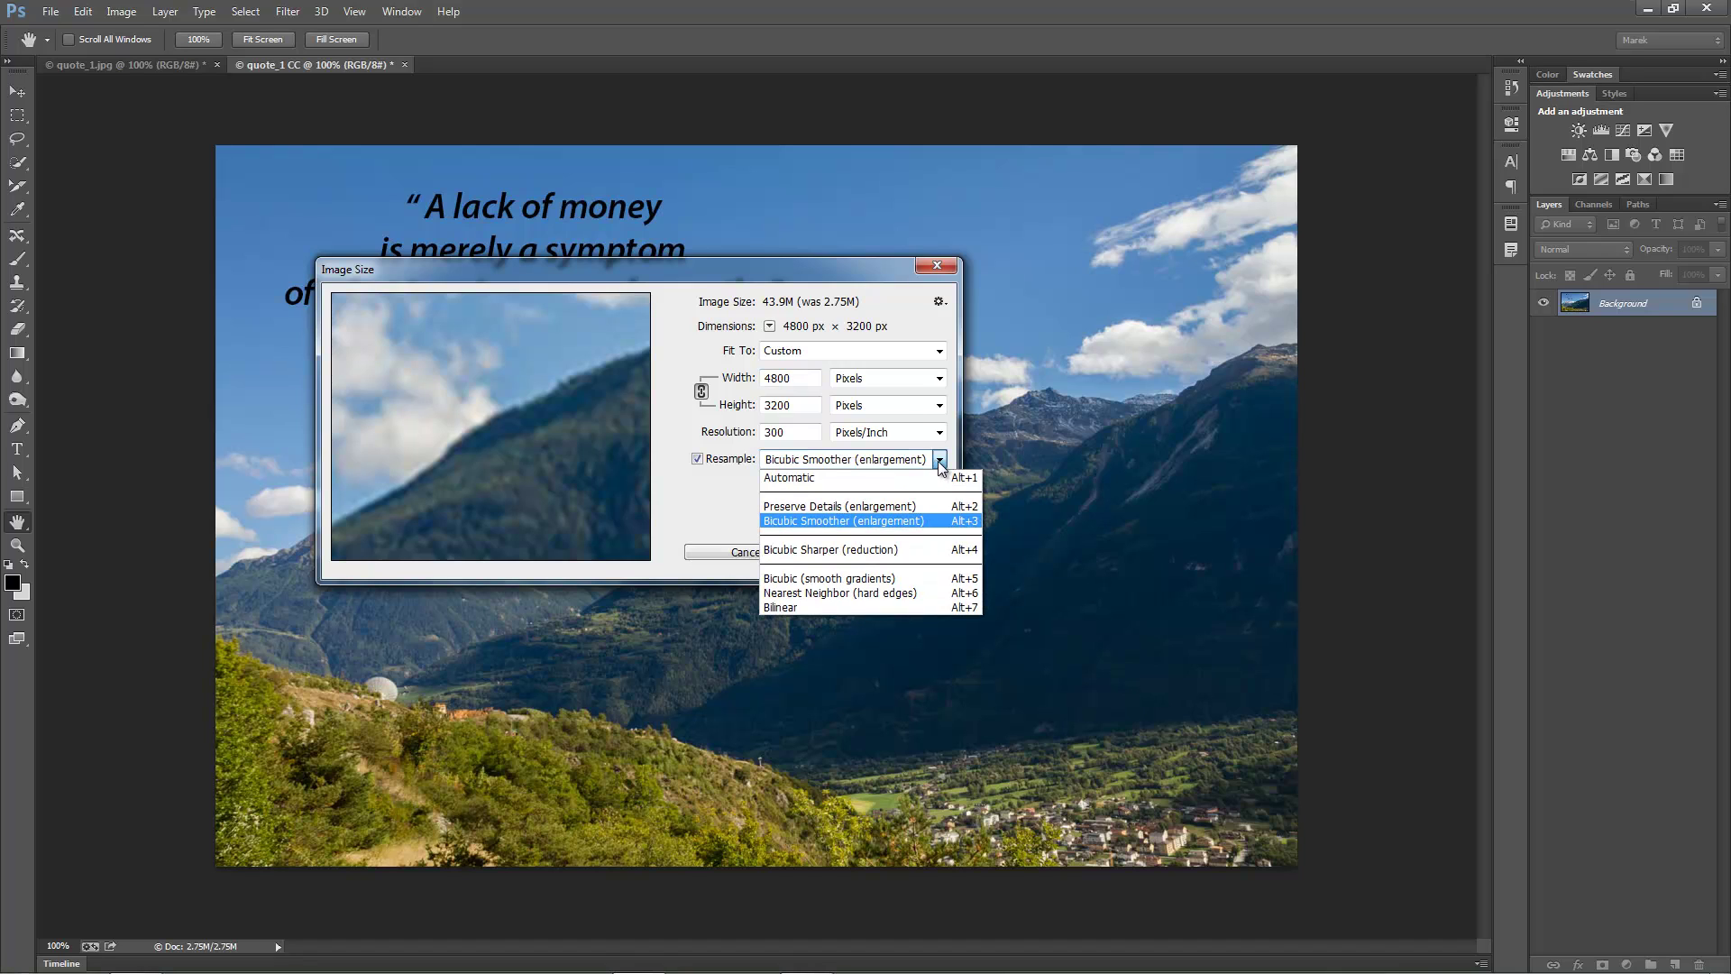
{"action": "left_click", "coordinate": [881, 508]}
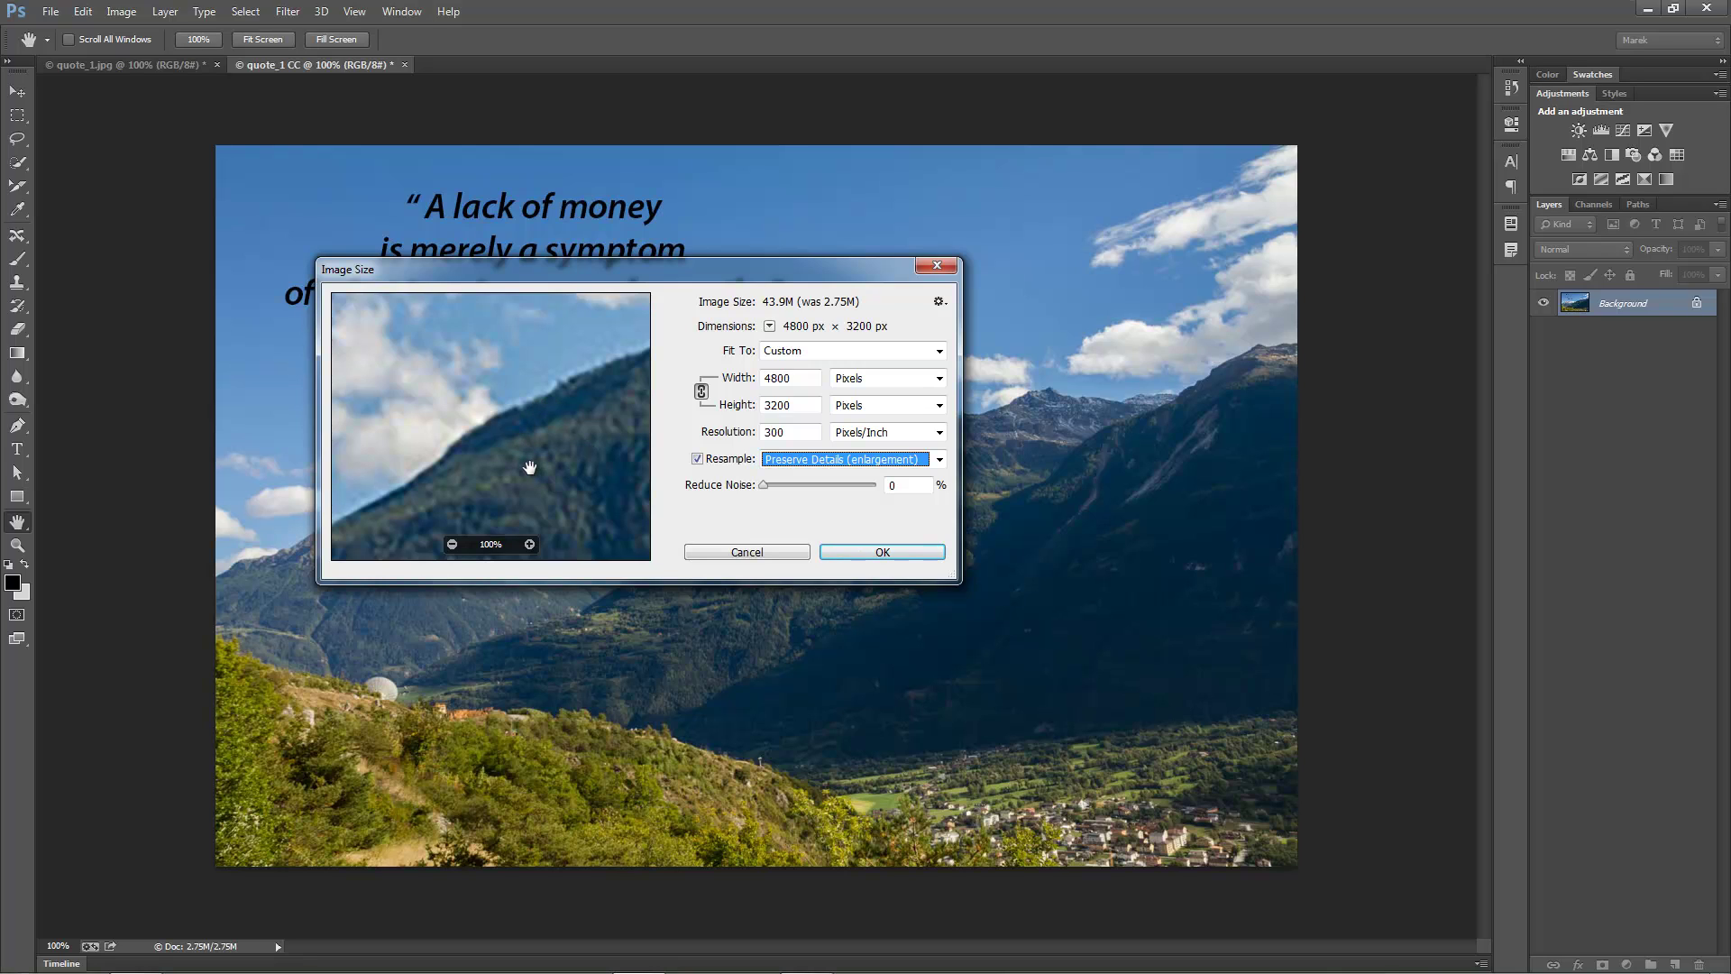
{"action": "left_click", "coordinate": [719, 491]}
{"action": "left_click", "coordinate": [884, 551]}
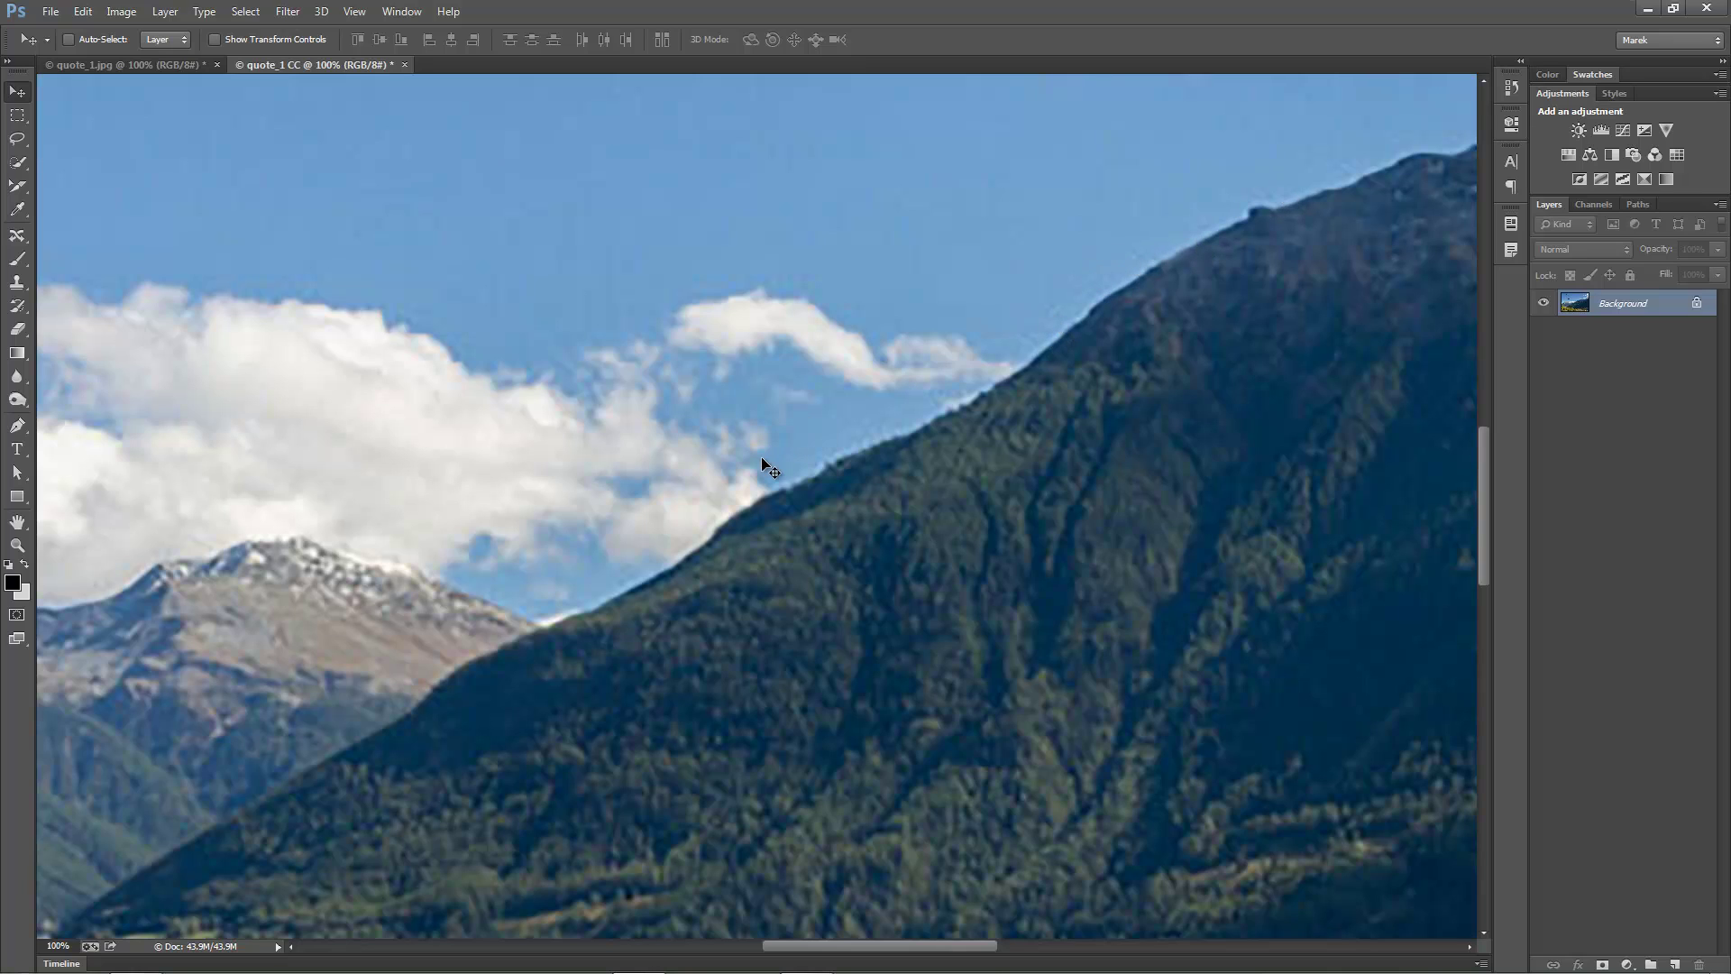
{"action": "left_click", "coordinate": [141, 63]}
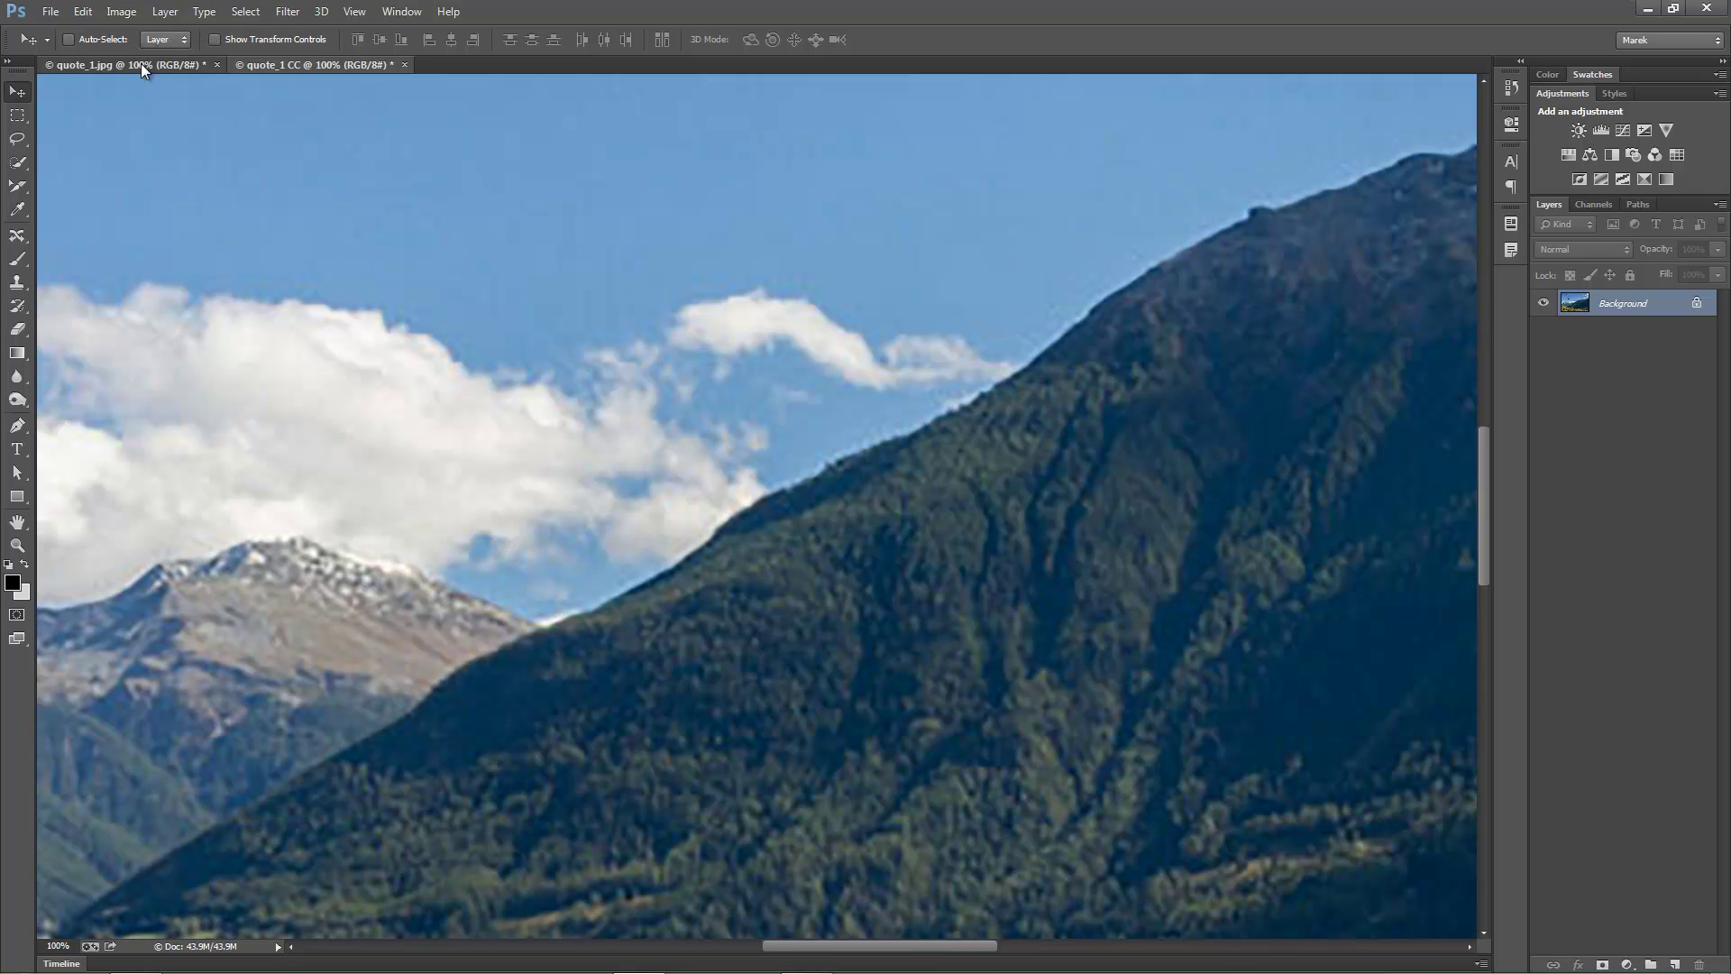
{"action": "left_click", "coordinate": [275, 67]}
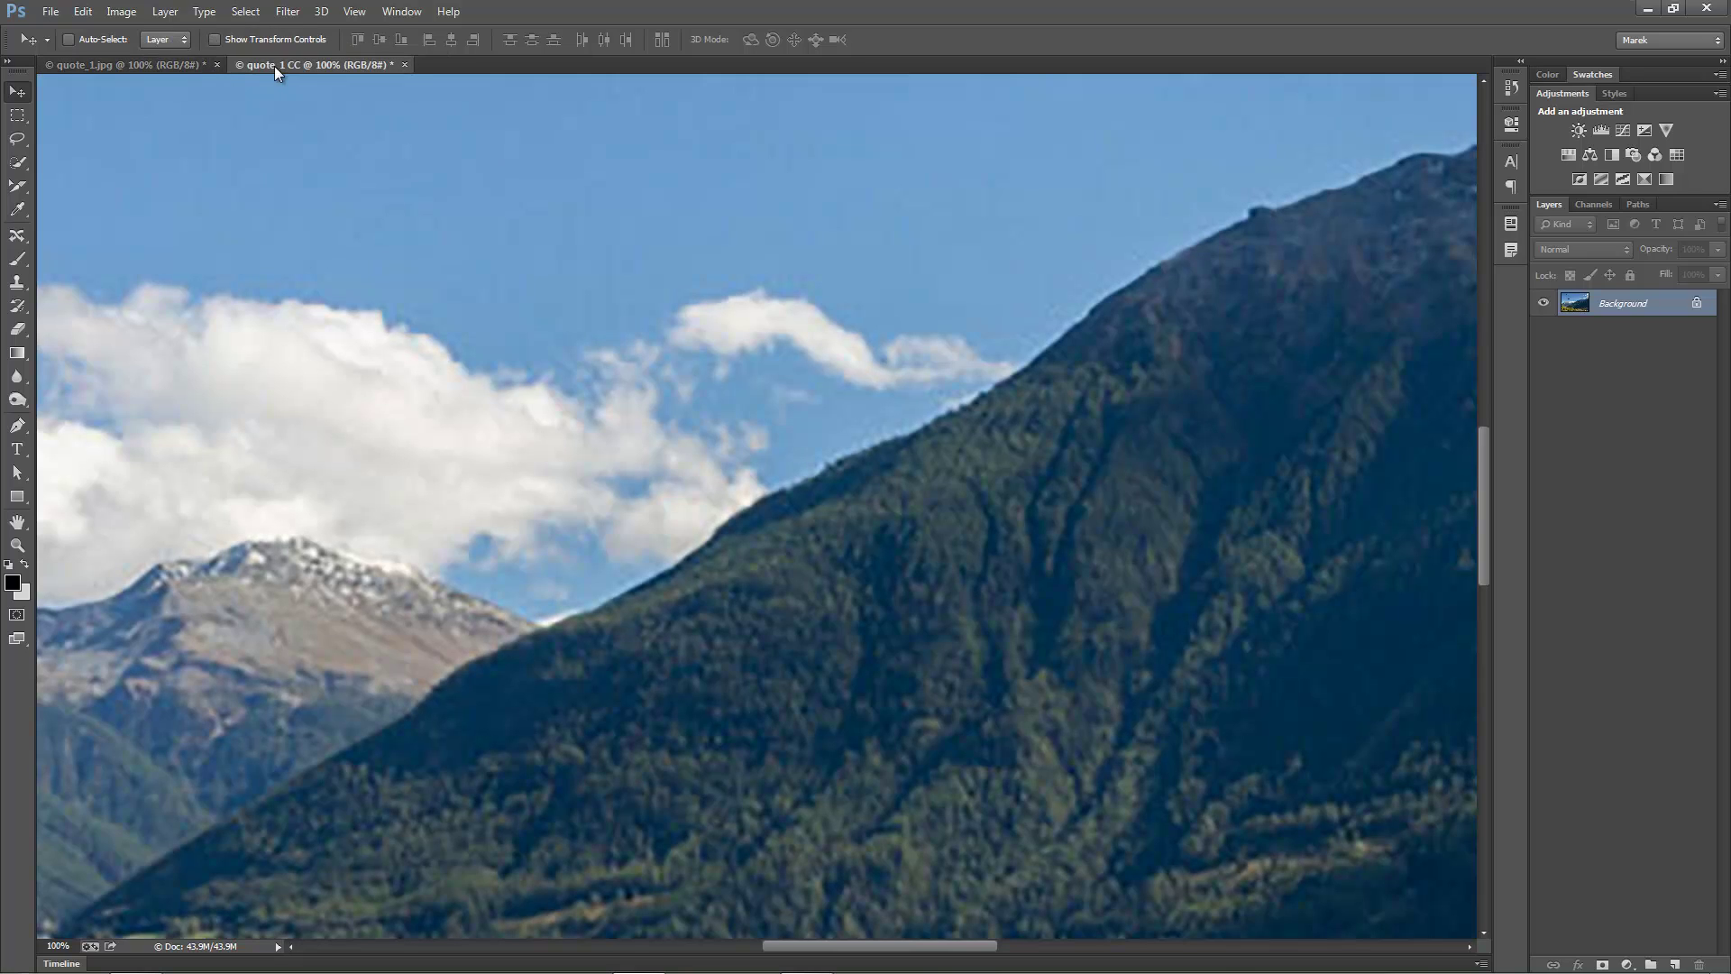
{"action": "left_click", "coordinate": [159, 66]}
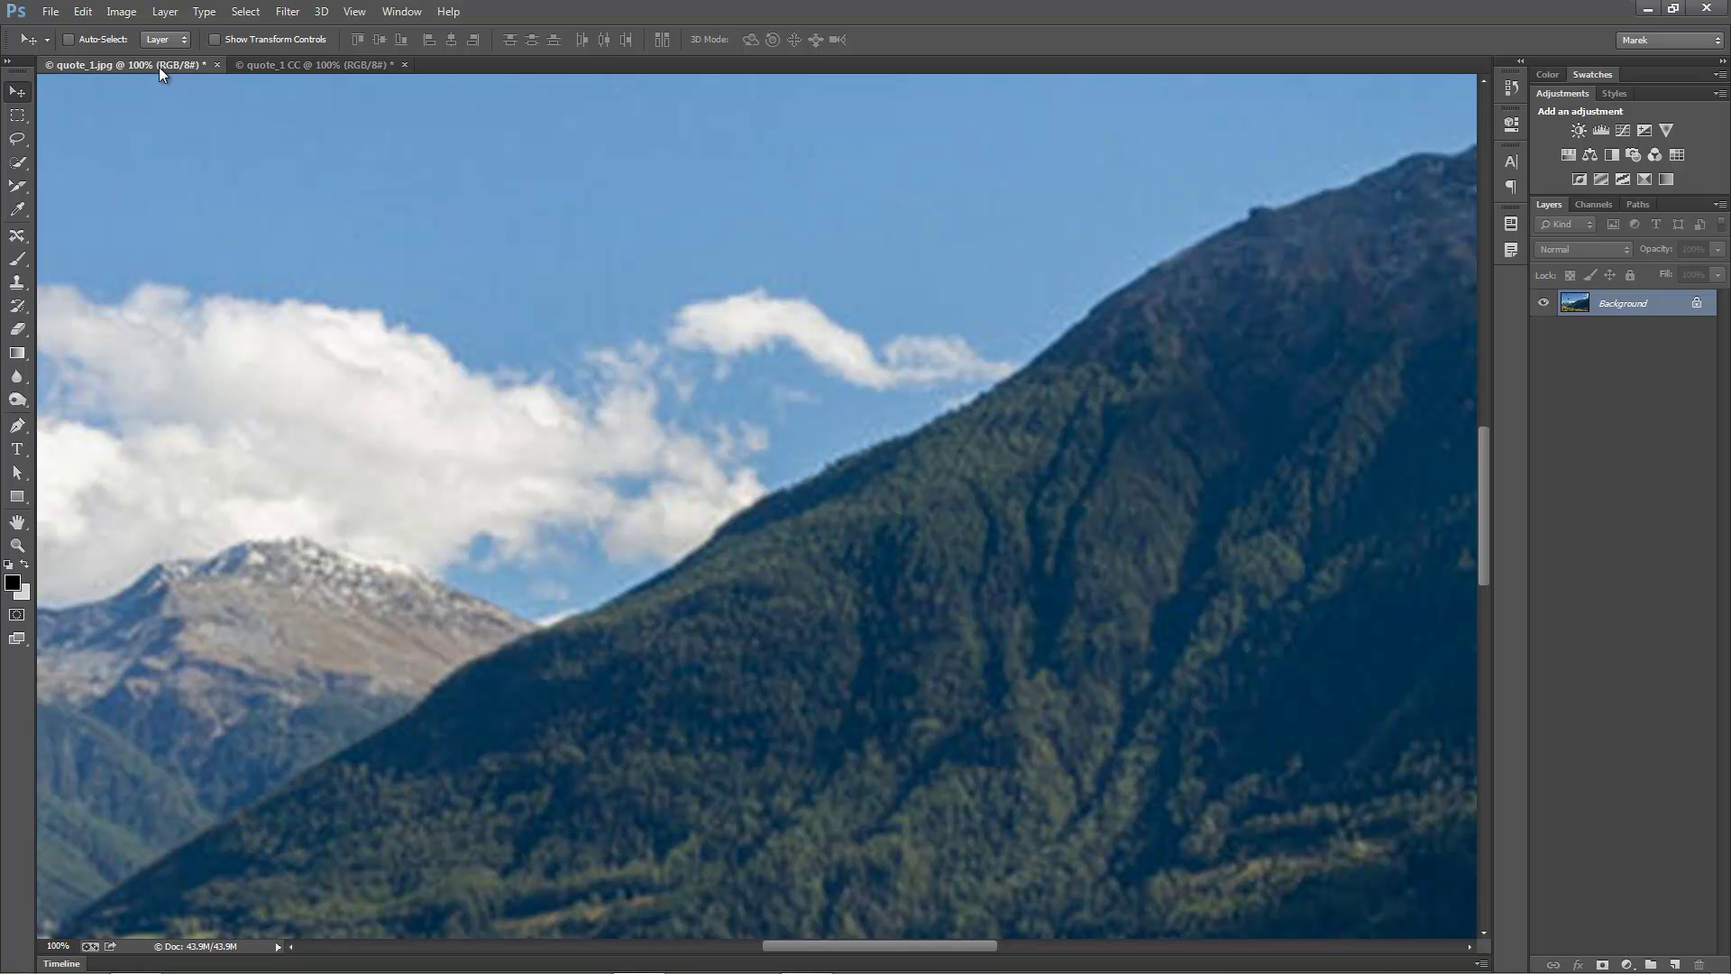
{"action": "left_click", "coordinate": [316, 67]}
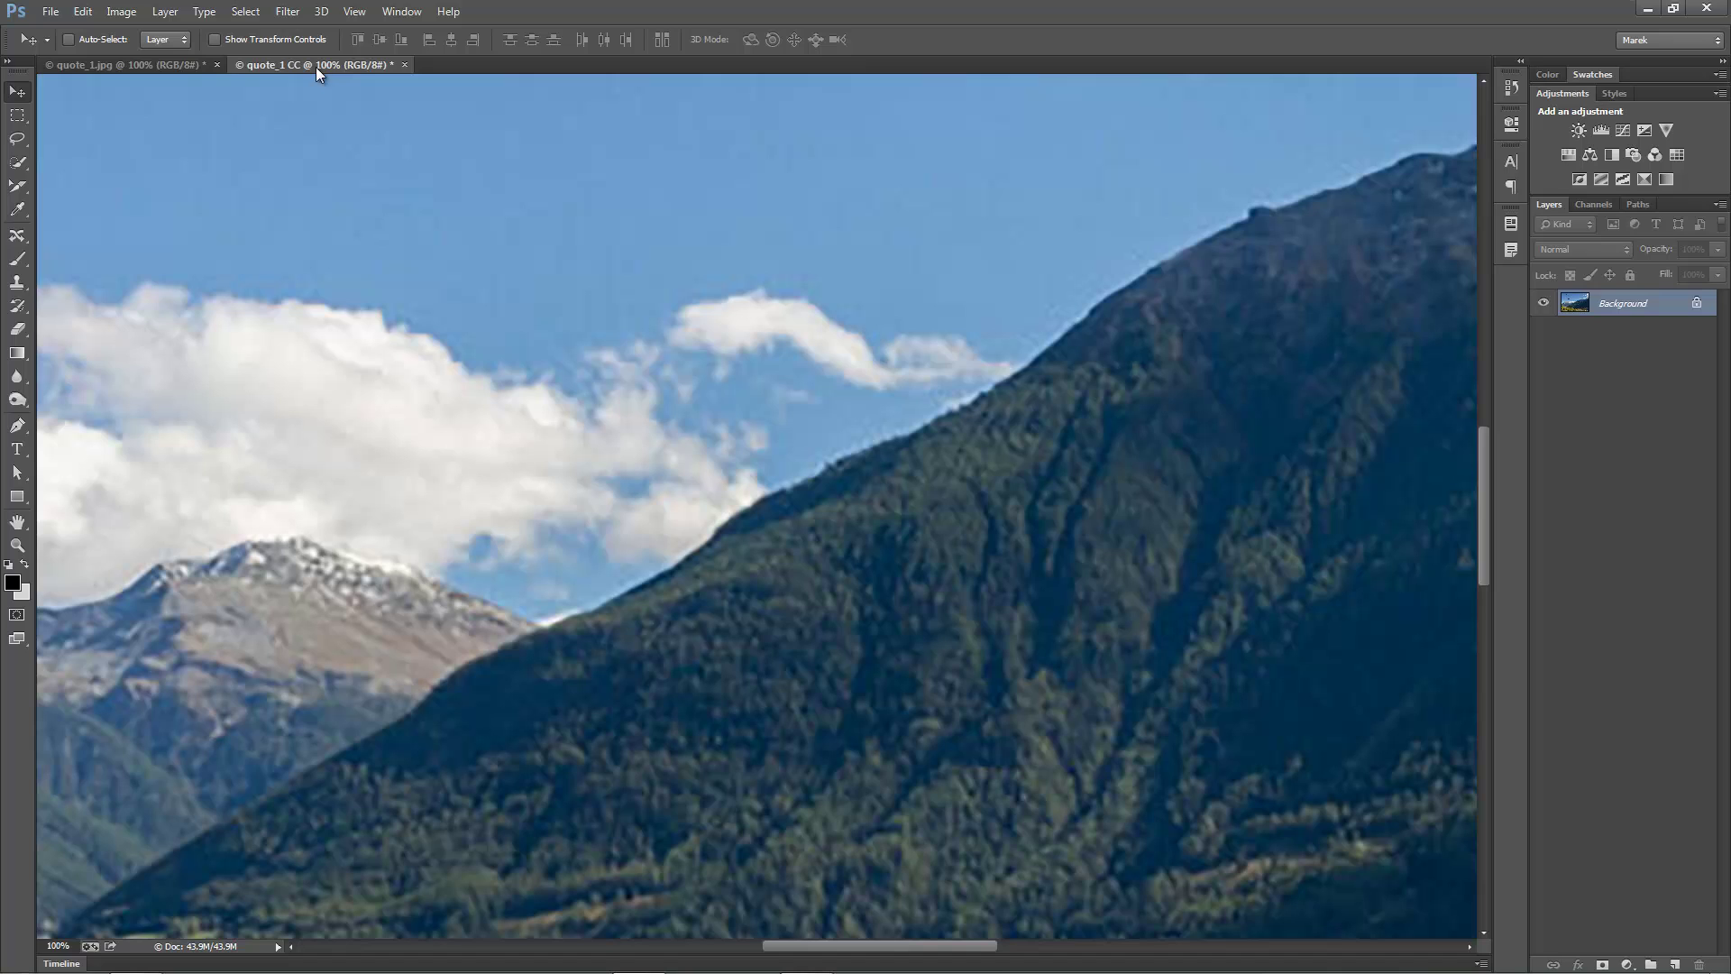
{"action": "left_click", "coordinate": [143, 67]}
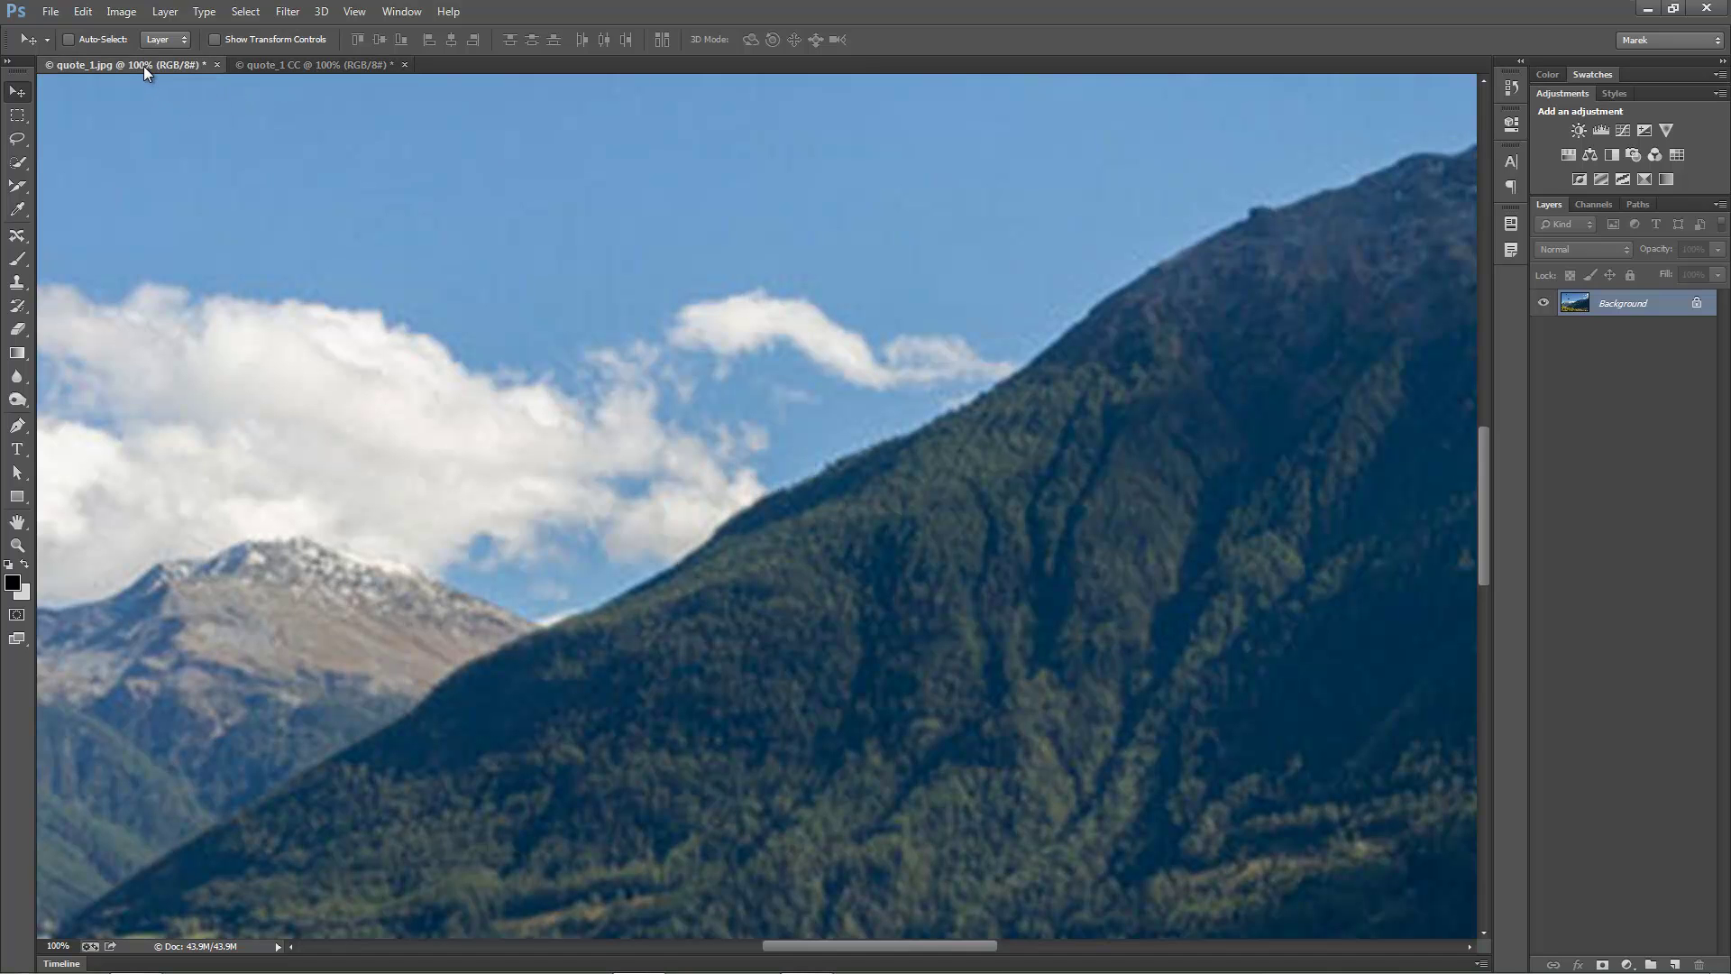
{"action": "left_click", "coordinate": [300, 69]}
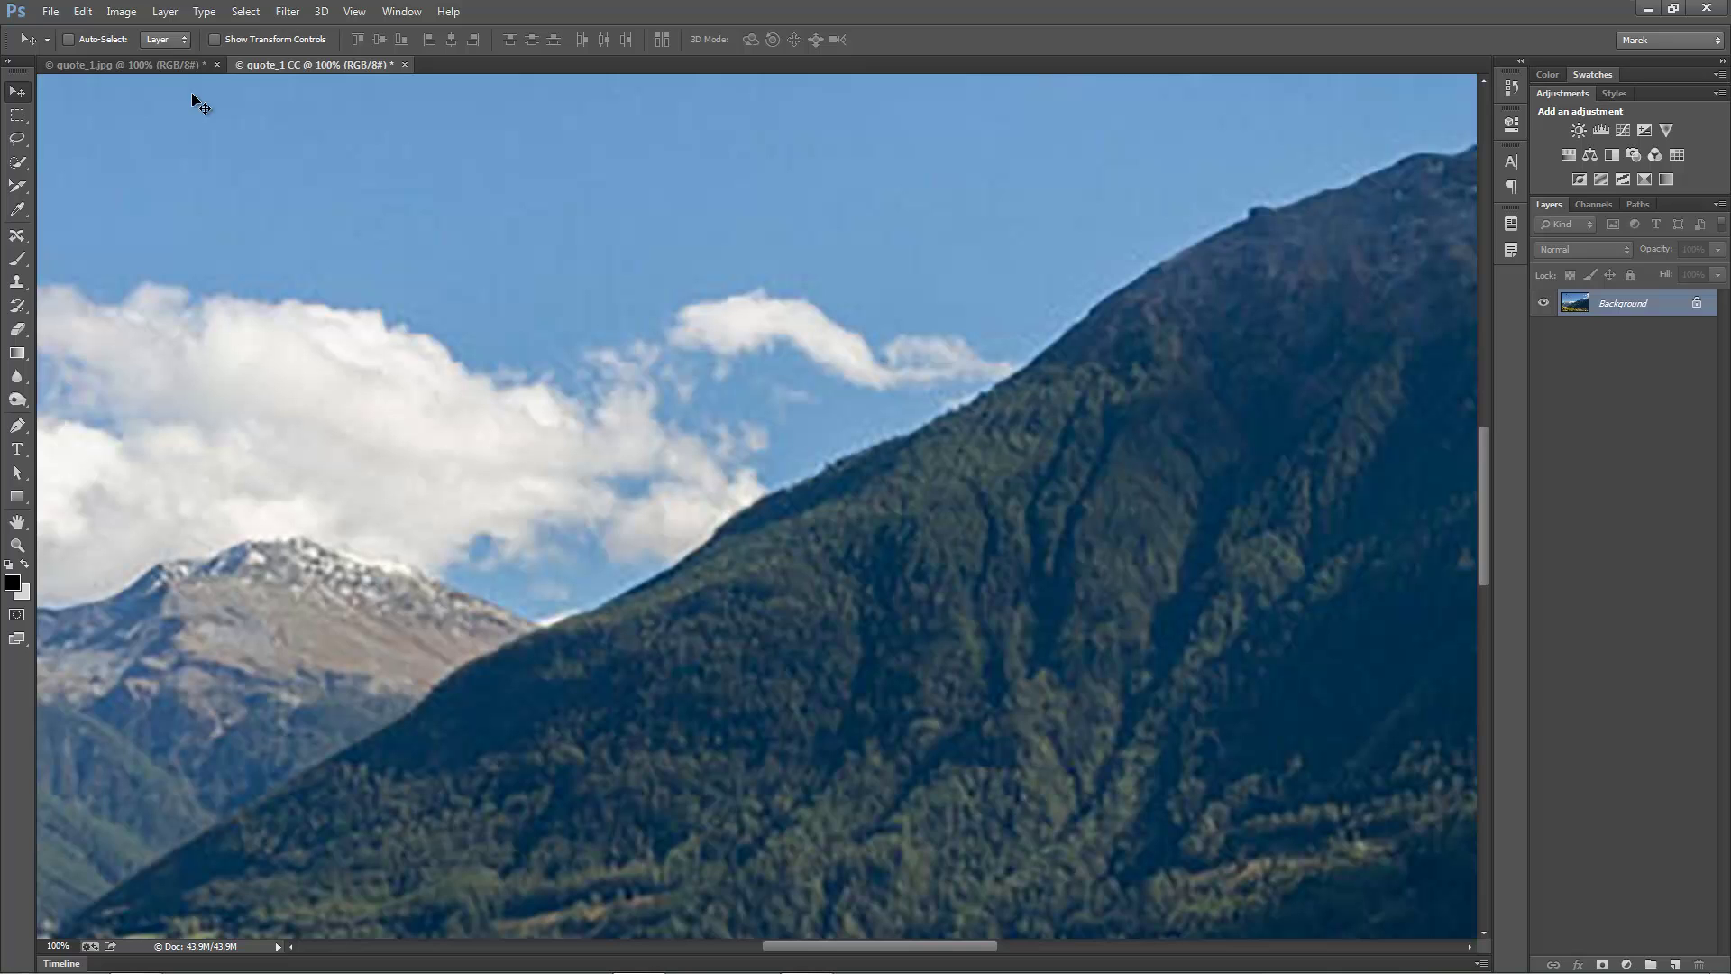
{"action": "left_click", "coordinate": [172, 69]}
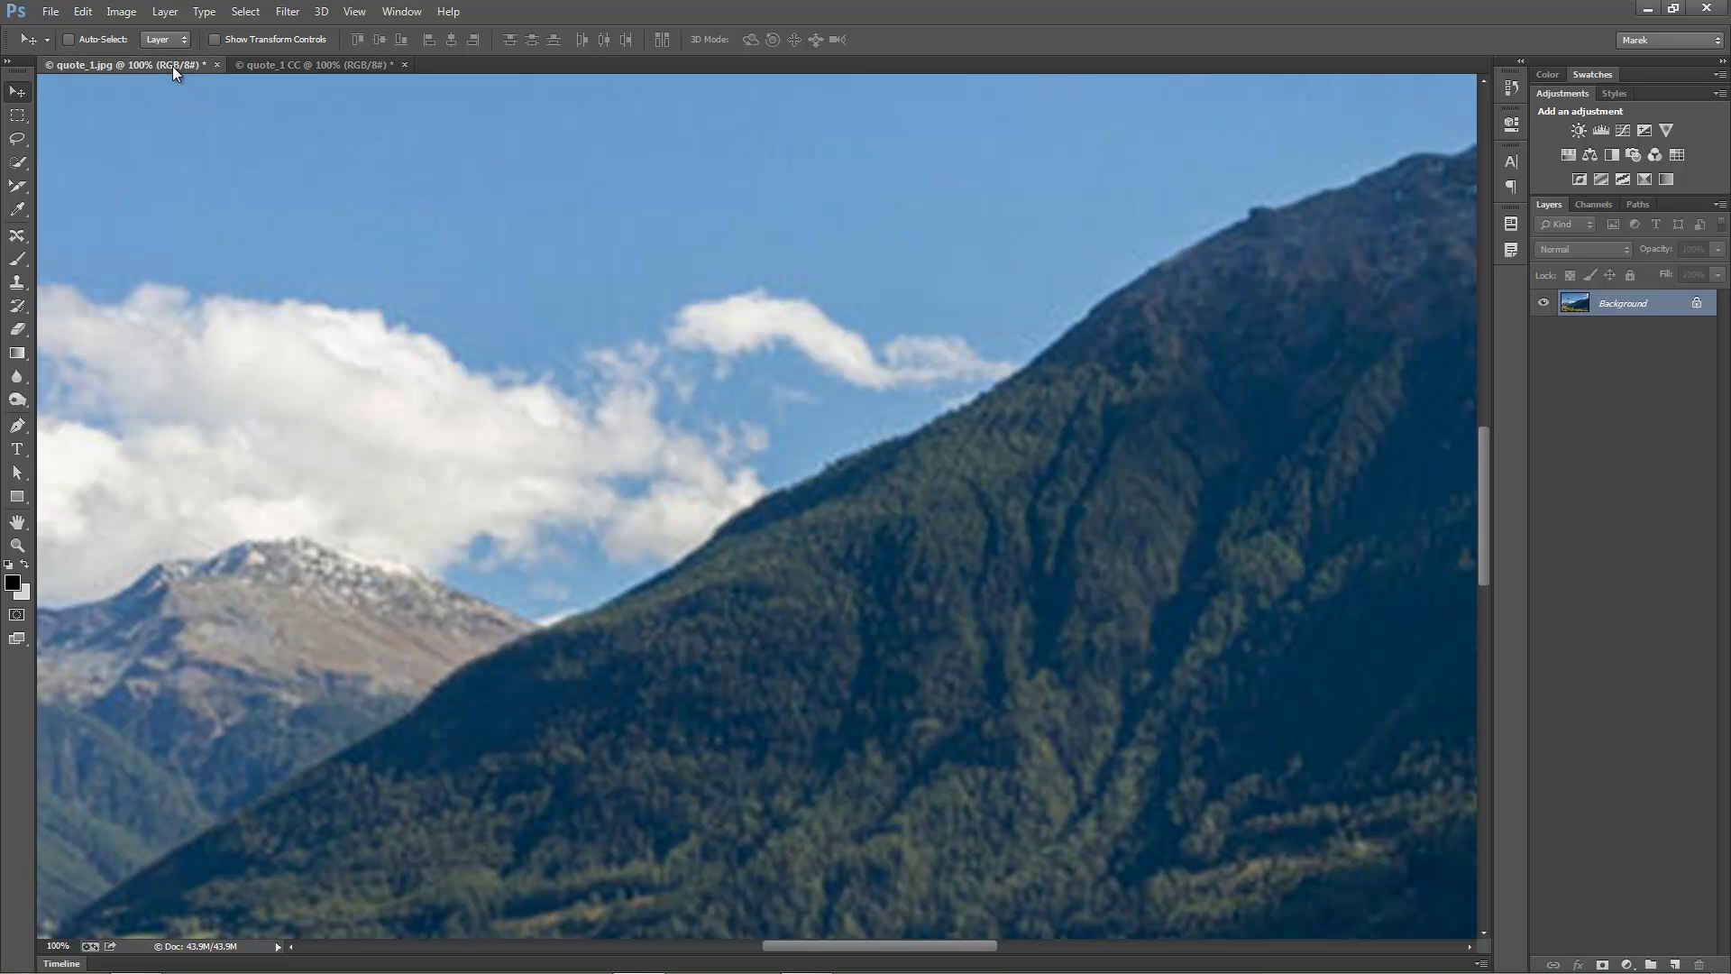
{"action": "left_click", "coordinate": [303, 68]}
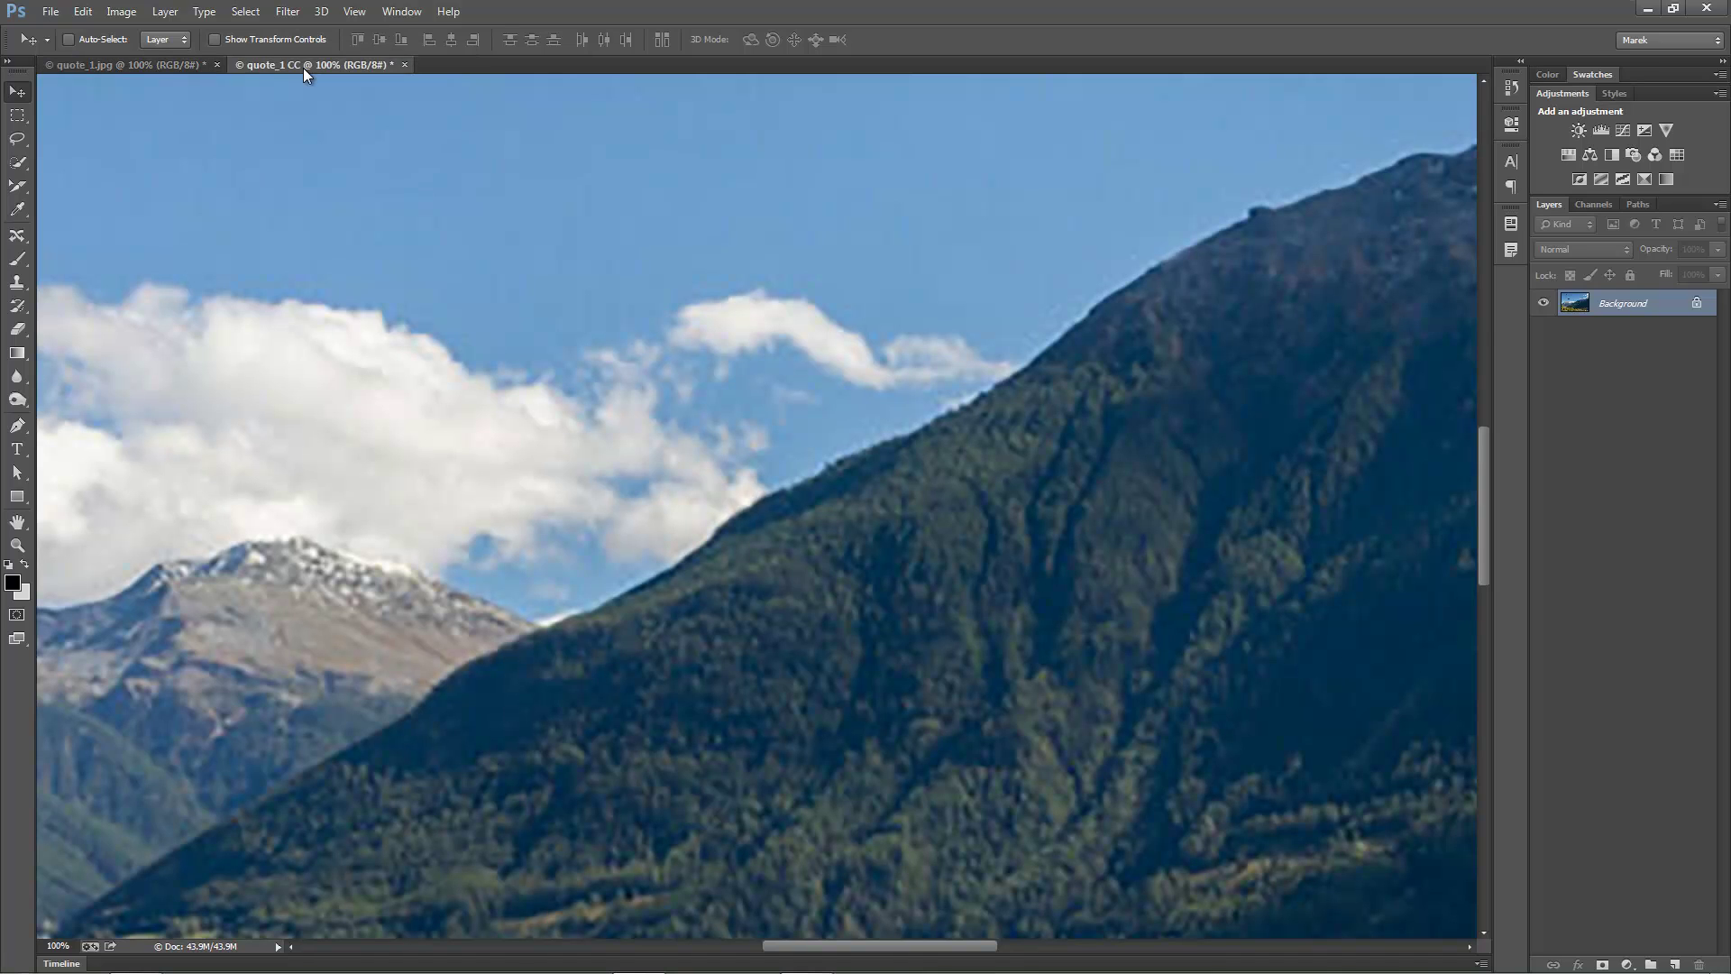